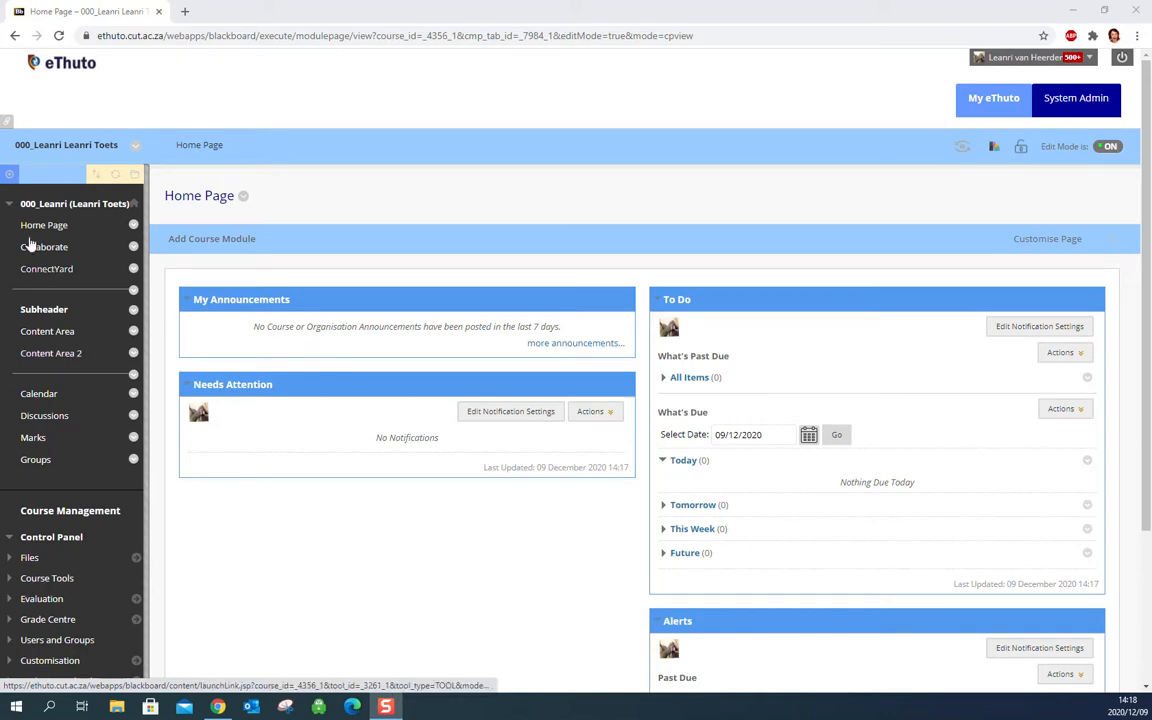
Add a content area named Tests, available to users, and place it below Content Area 2 in the course menu.
left_click(9, 174)
left_click(37, 197)
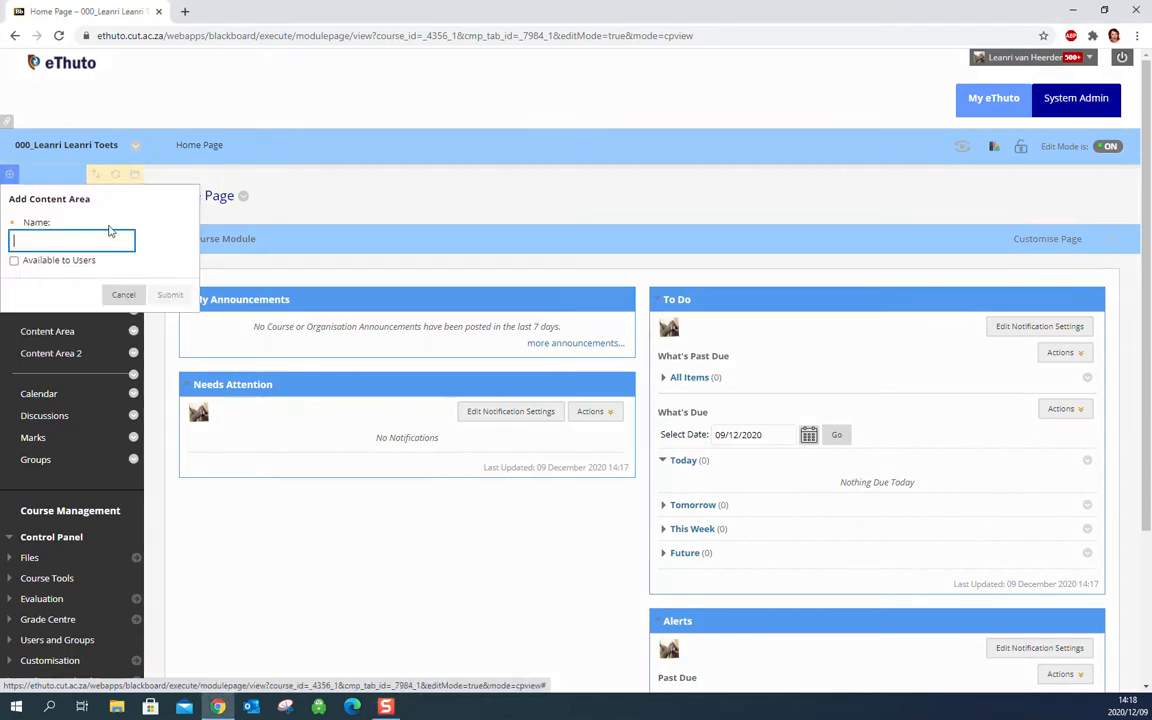
type("Tests")
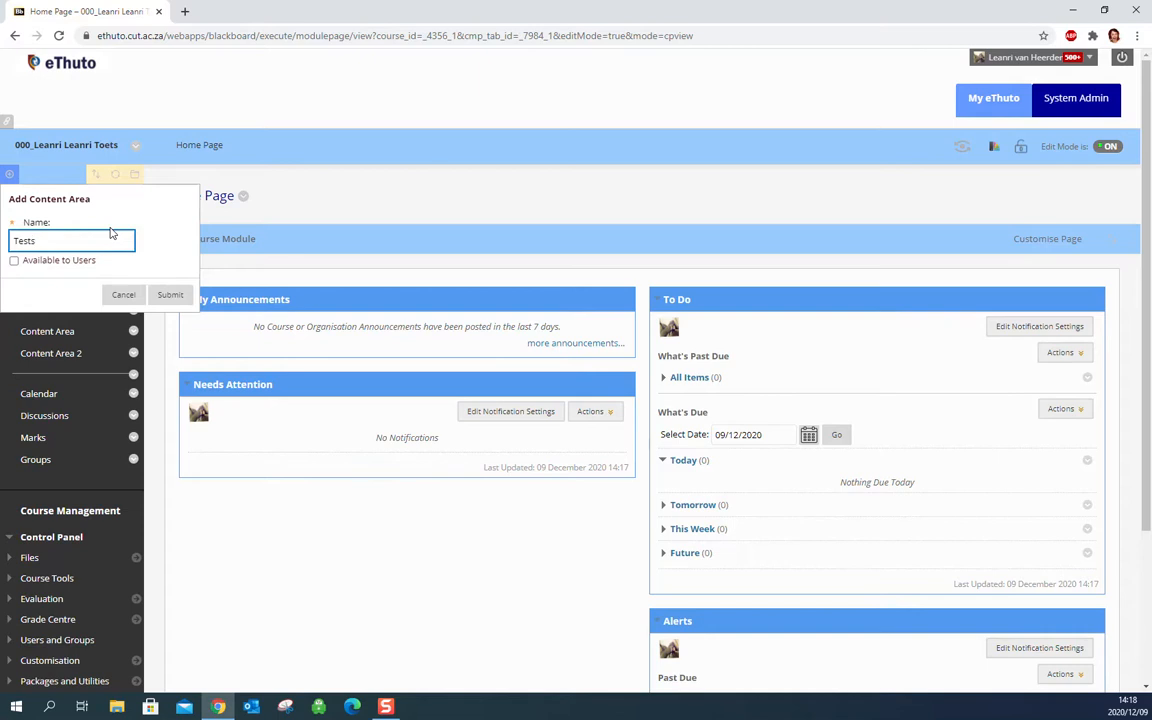
left_click(14, 260)
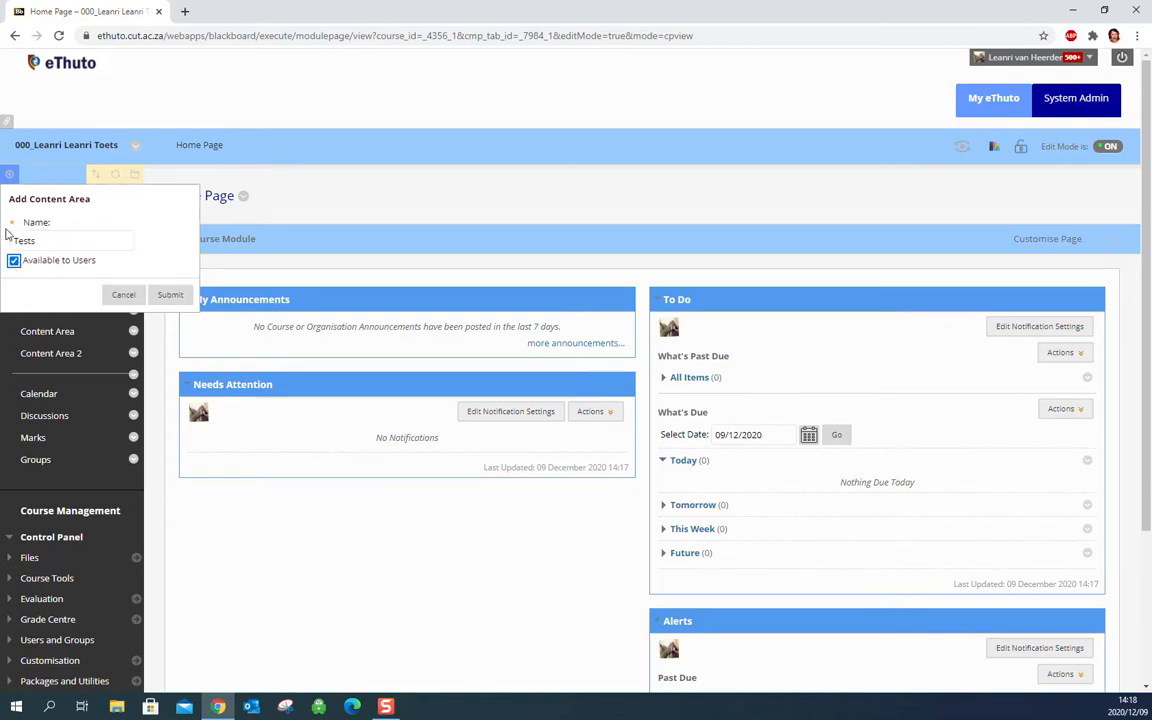
left_click(168, 295)
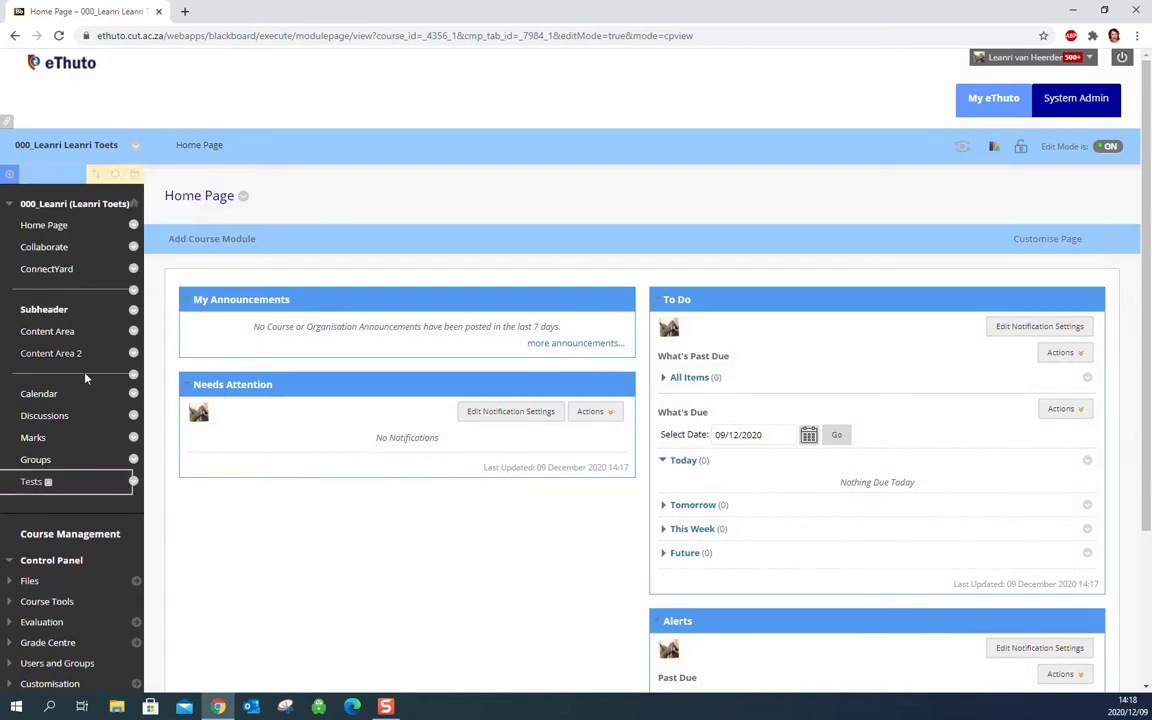
left_click_drag(8, 483, 12, 377)
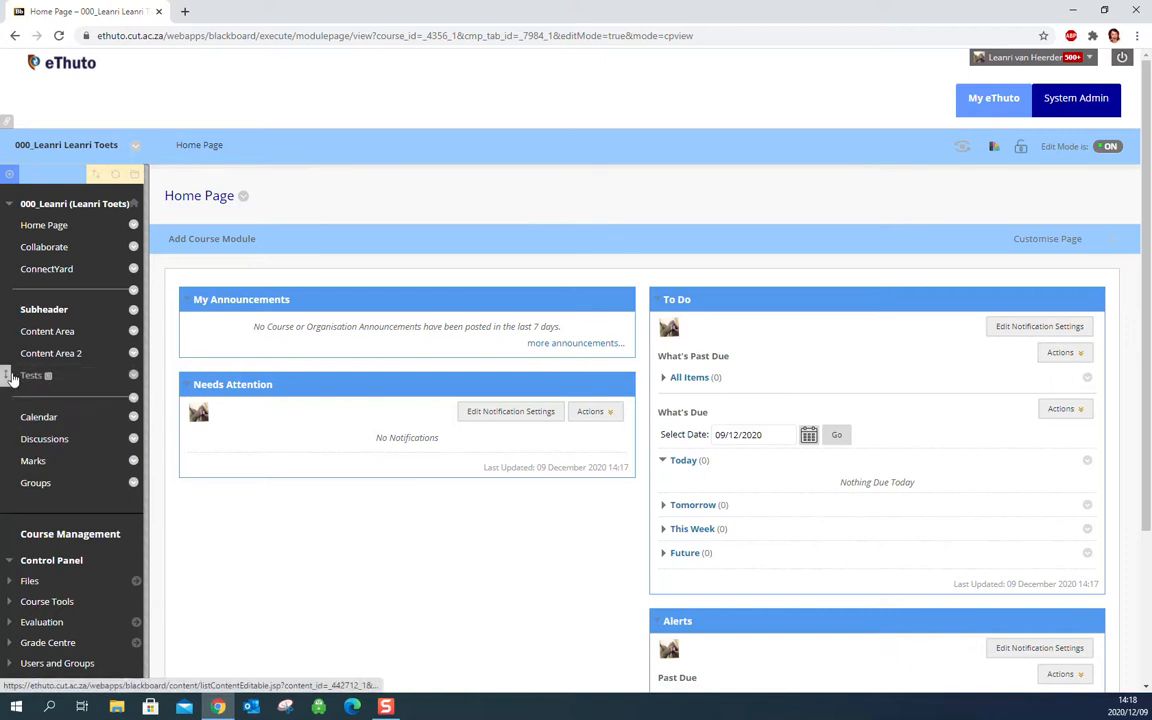
Start creating a new test as an assessment in the Tests content area.
left_click(75, 377)
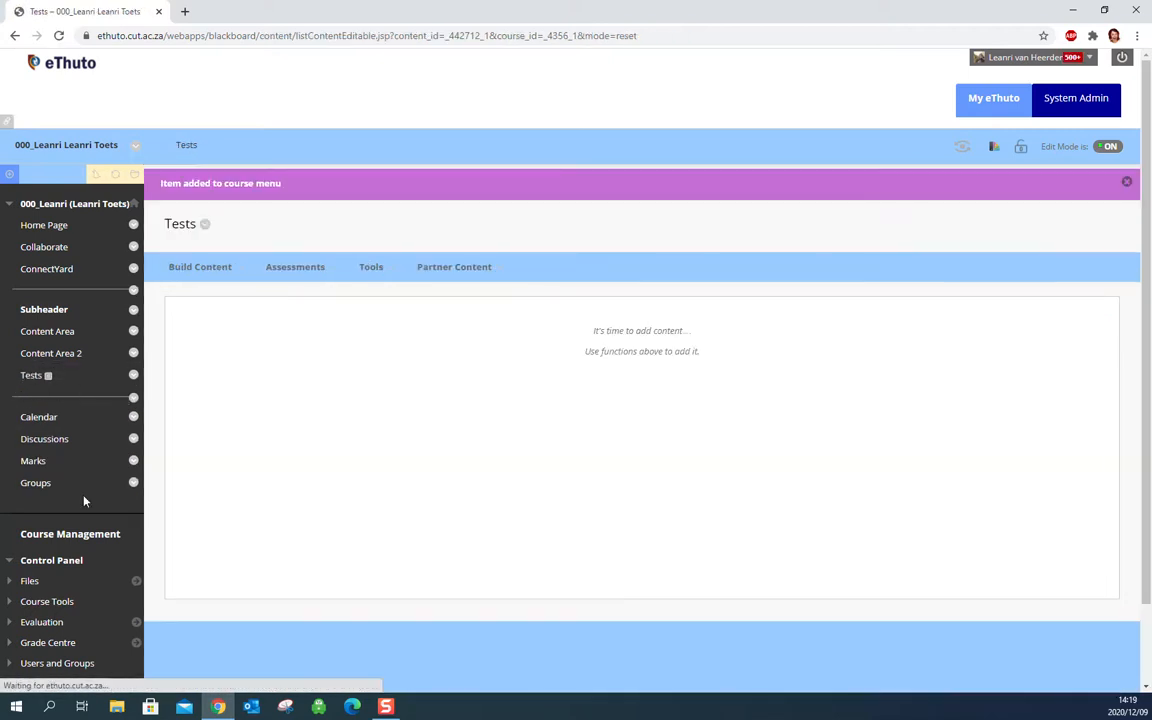
left_click(188, 267)
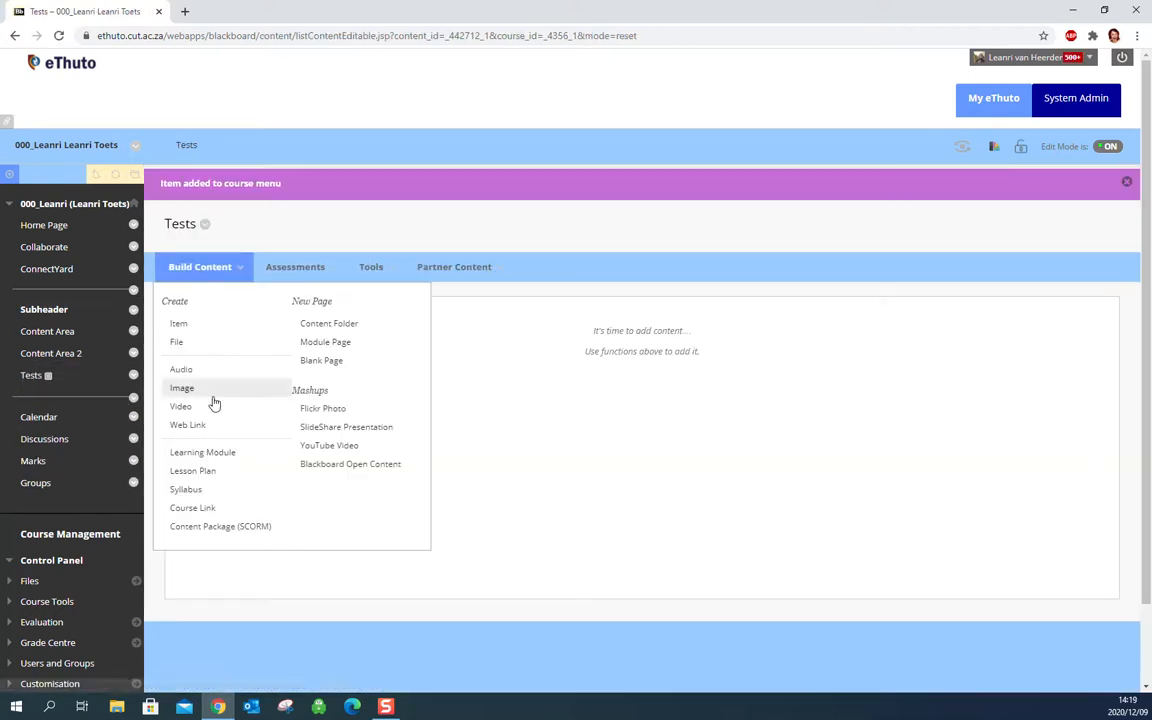
left_click(288, 267)
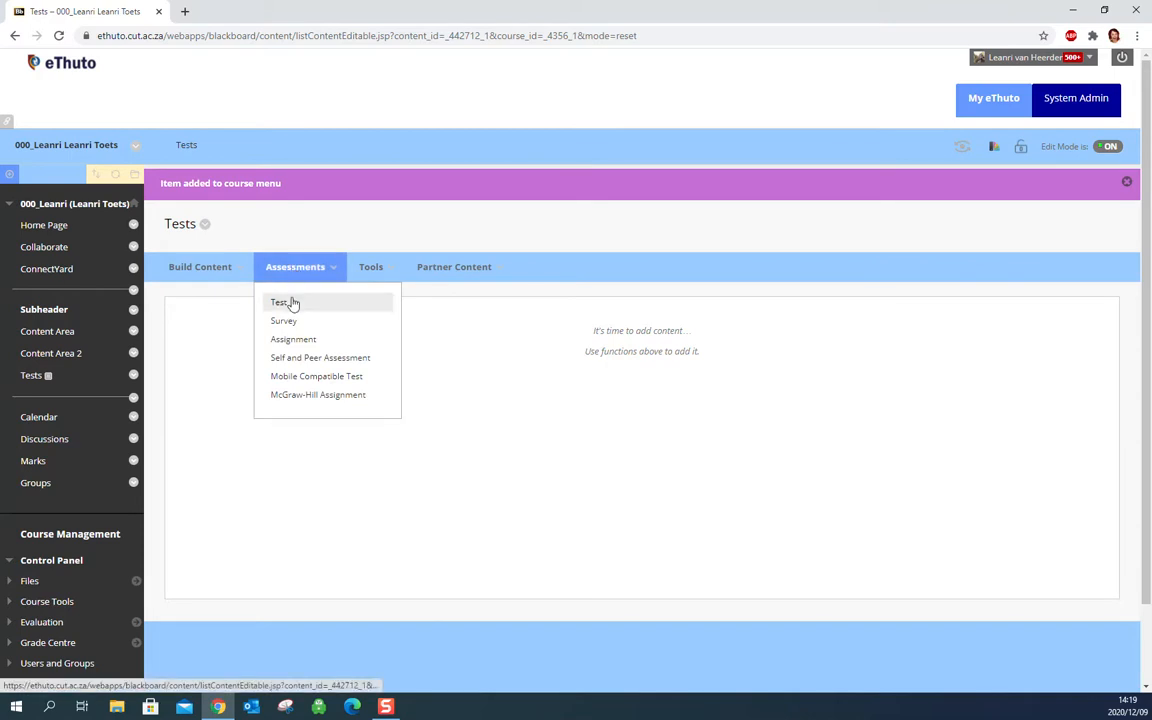
left_click(282, 303)
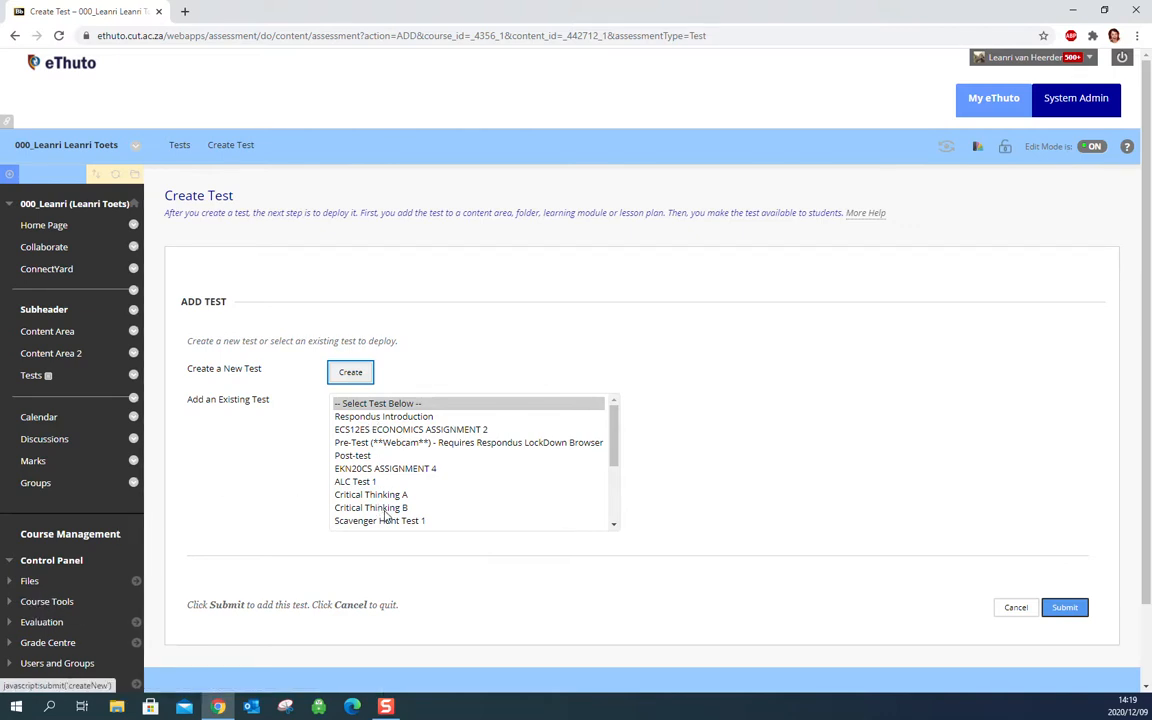
left_click(351, 375)
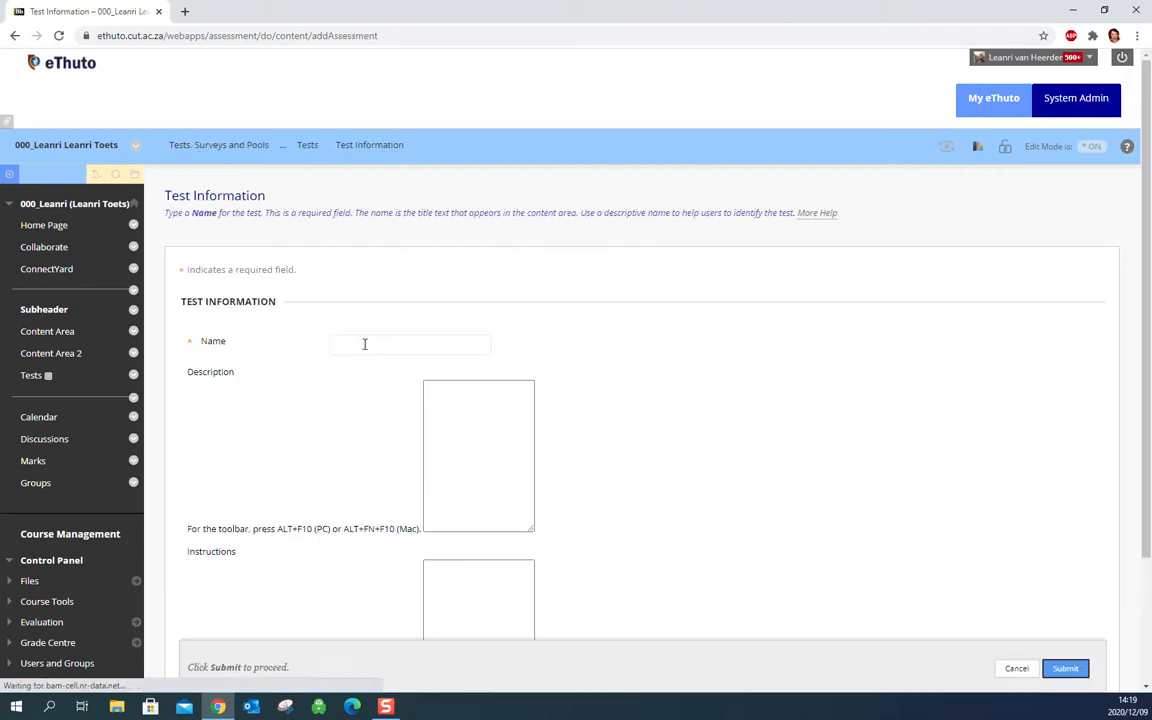
Name the new test Example Test Create.
left_click(364, 343)
type("Examp")
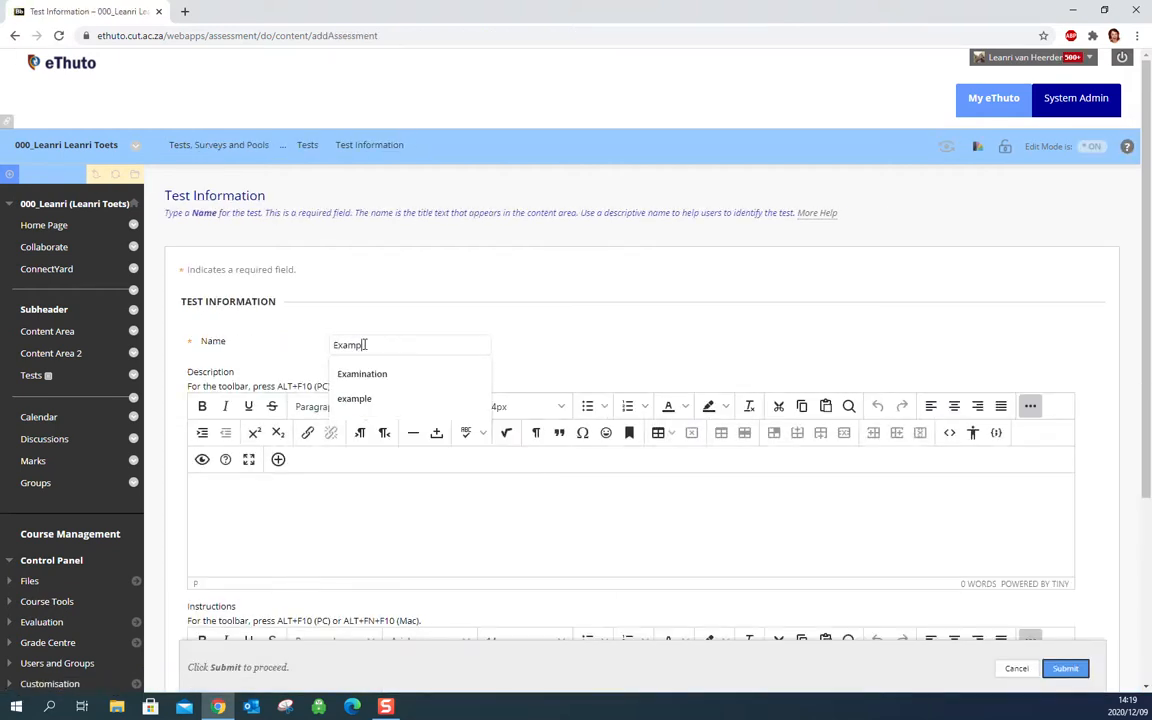
type("le Test Create")
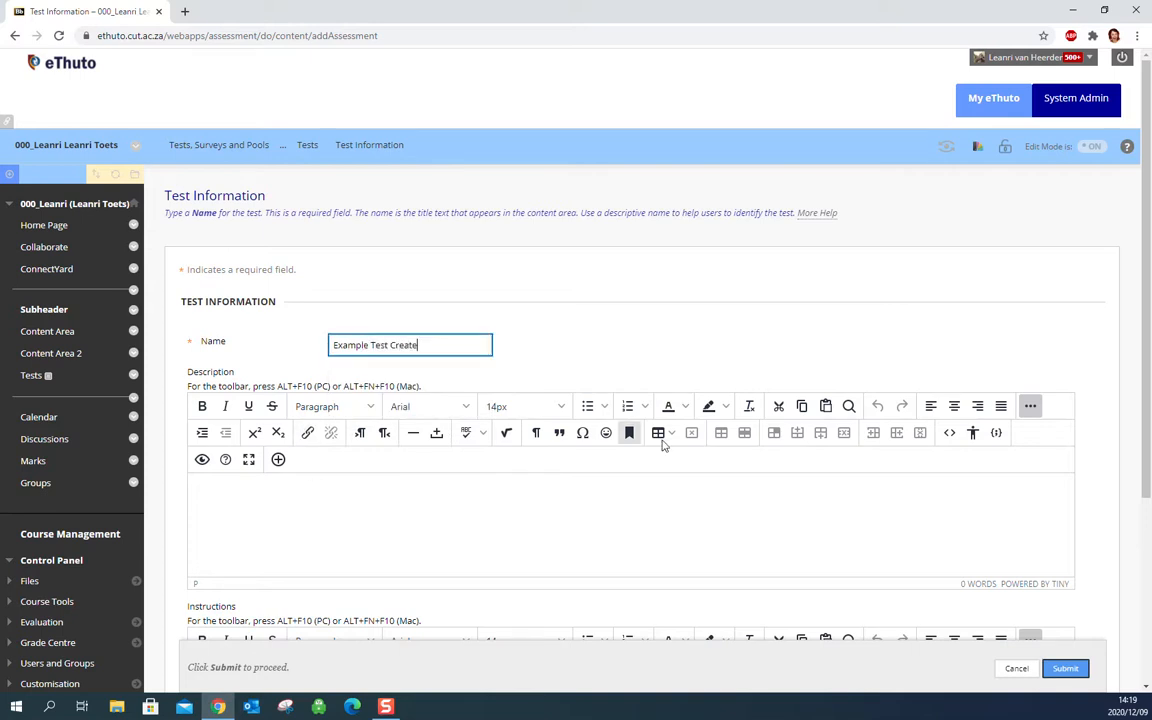
Enter "Description" as the test's description and "Instructions" as its instructions, and submit the test information.
scroll(1150, 380, "down", 2)
scroll(1148, 382, "down", 1)
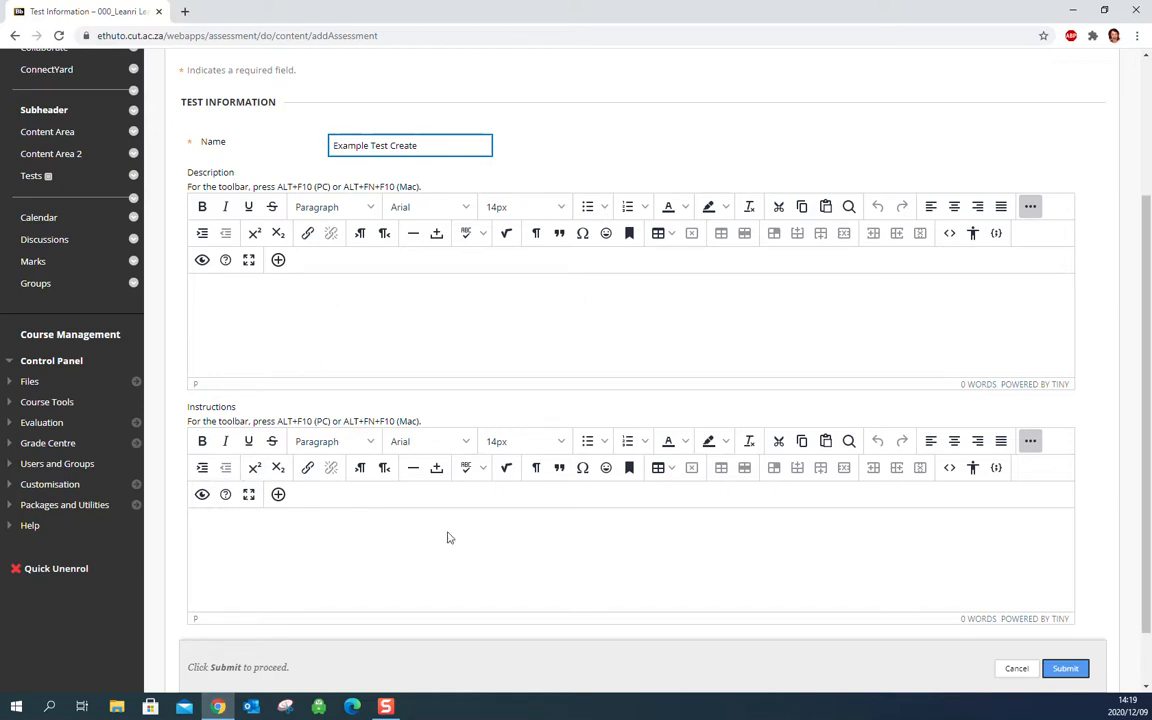
left_click(258, 327)
type("Description")
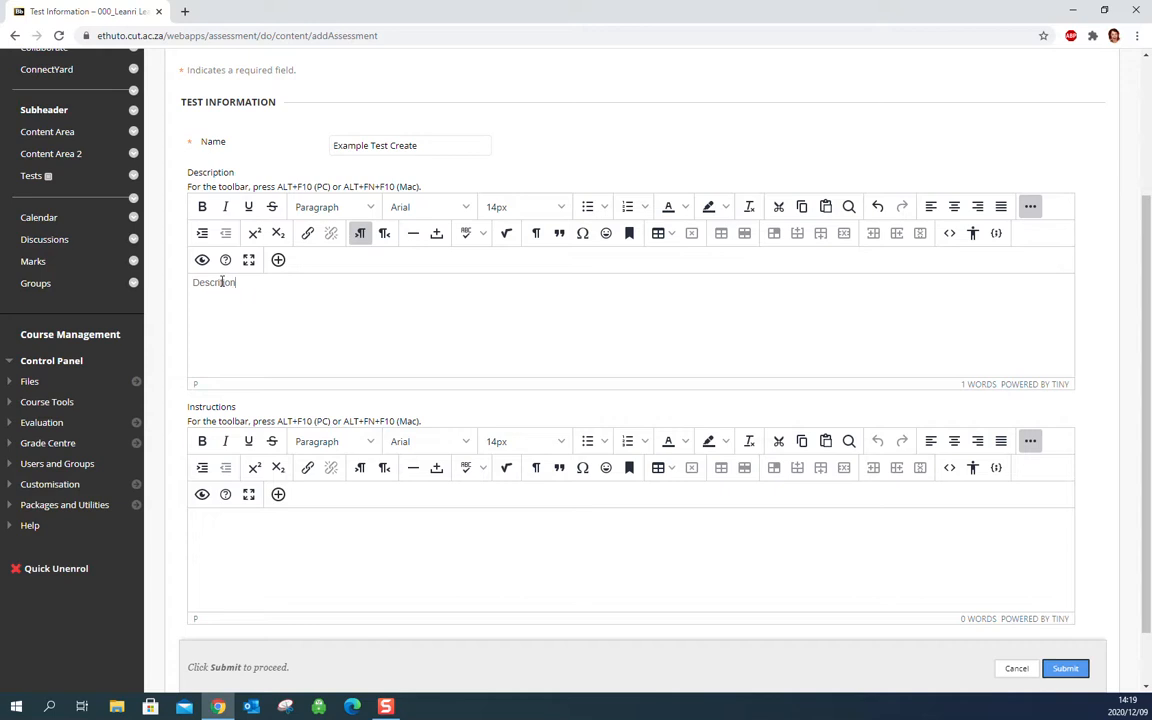
left_click(239, 552)
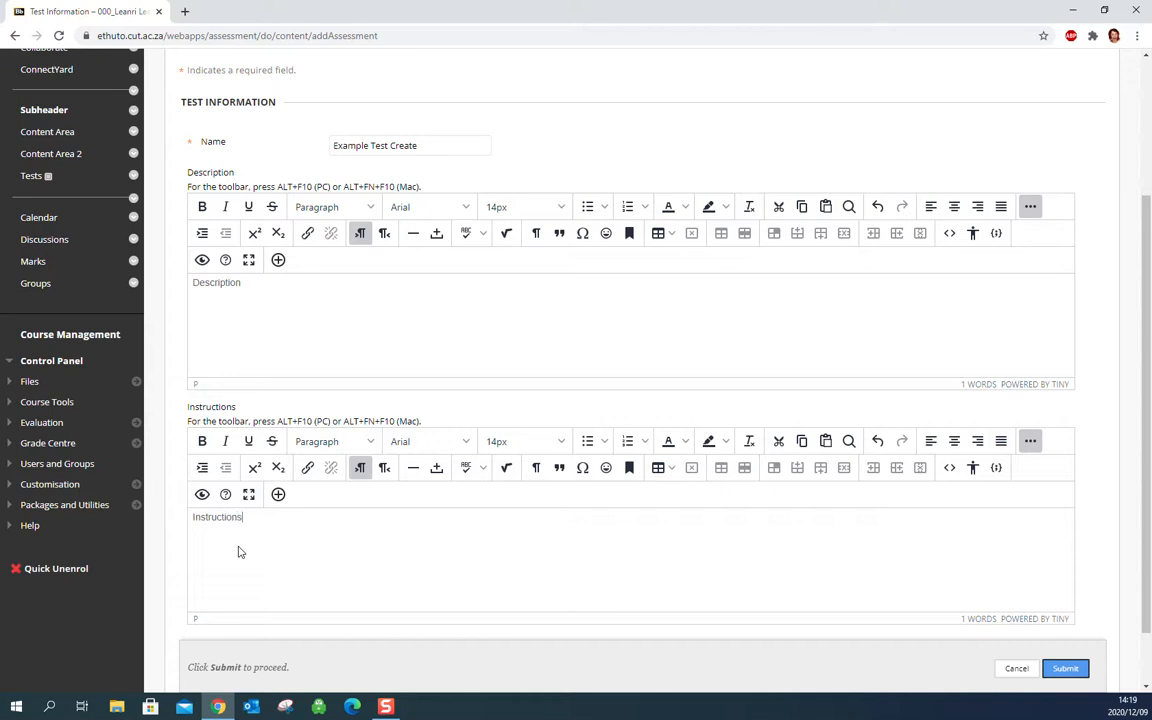
scroll(990, 545, "down", 1)
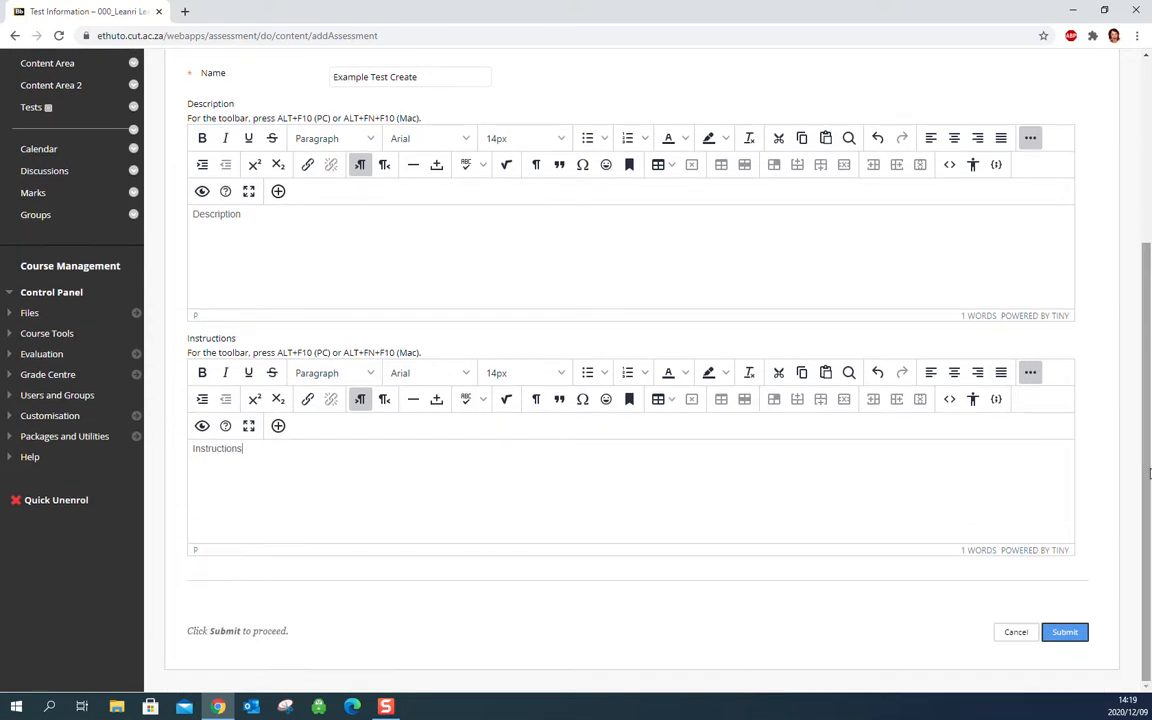
left_click(1065, 633)
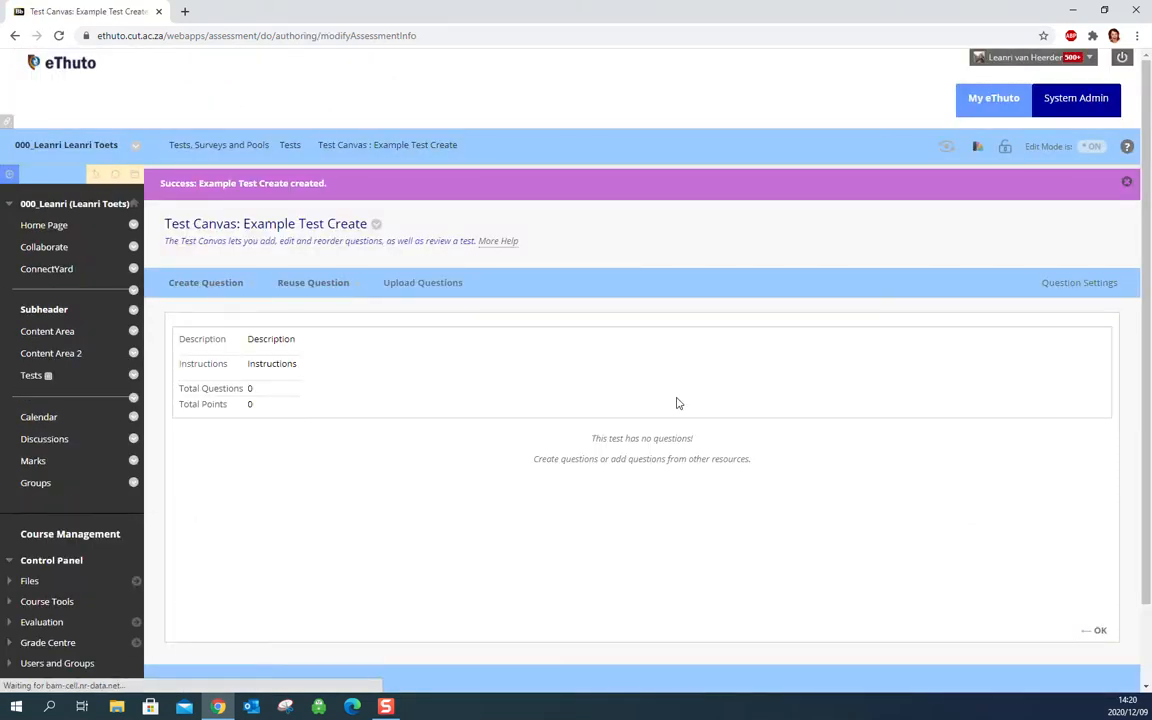
left_click(299, 284)
left_click_drag(240, 224, 164, 224)
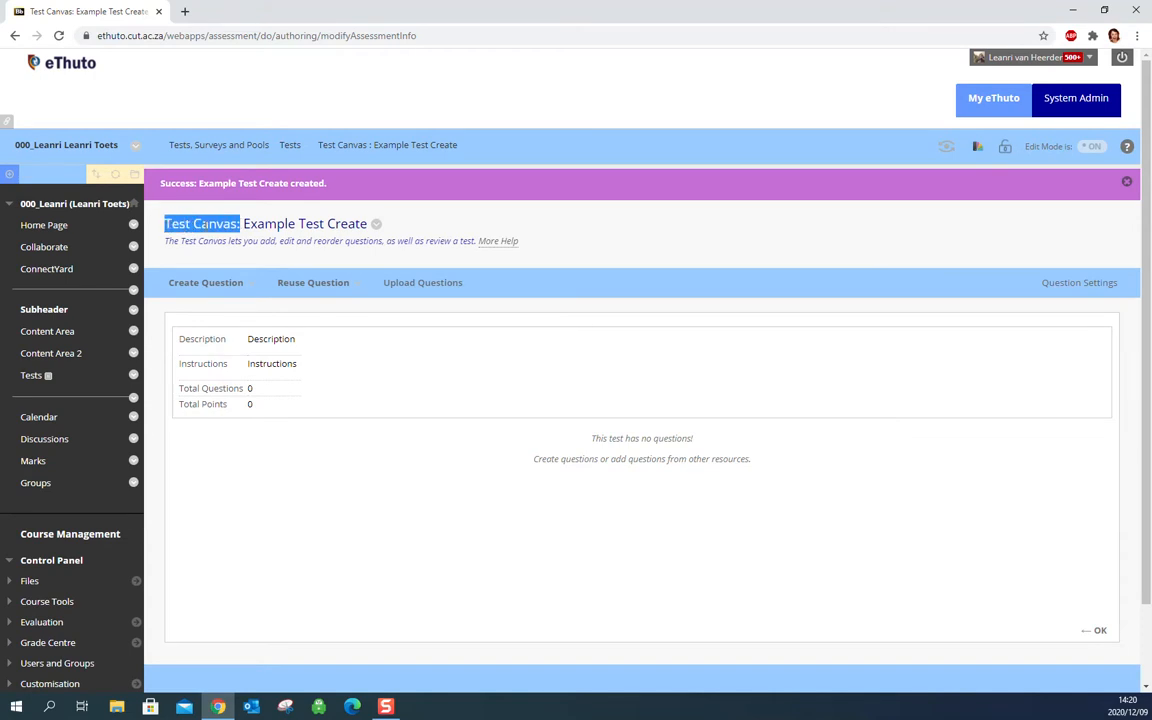
left_click(224, 285)
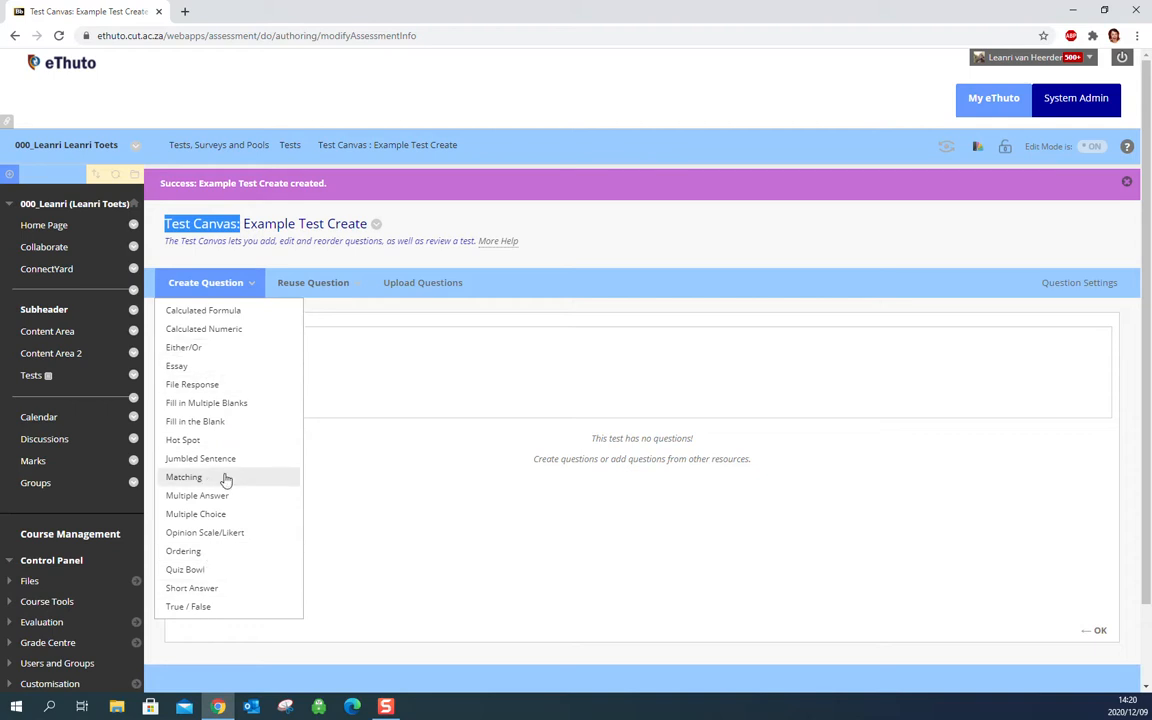
Search the web in a new browser tab for "blackboard question types" and open the Blackboard Help page on them.
left_click(186, 13)
type("b")
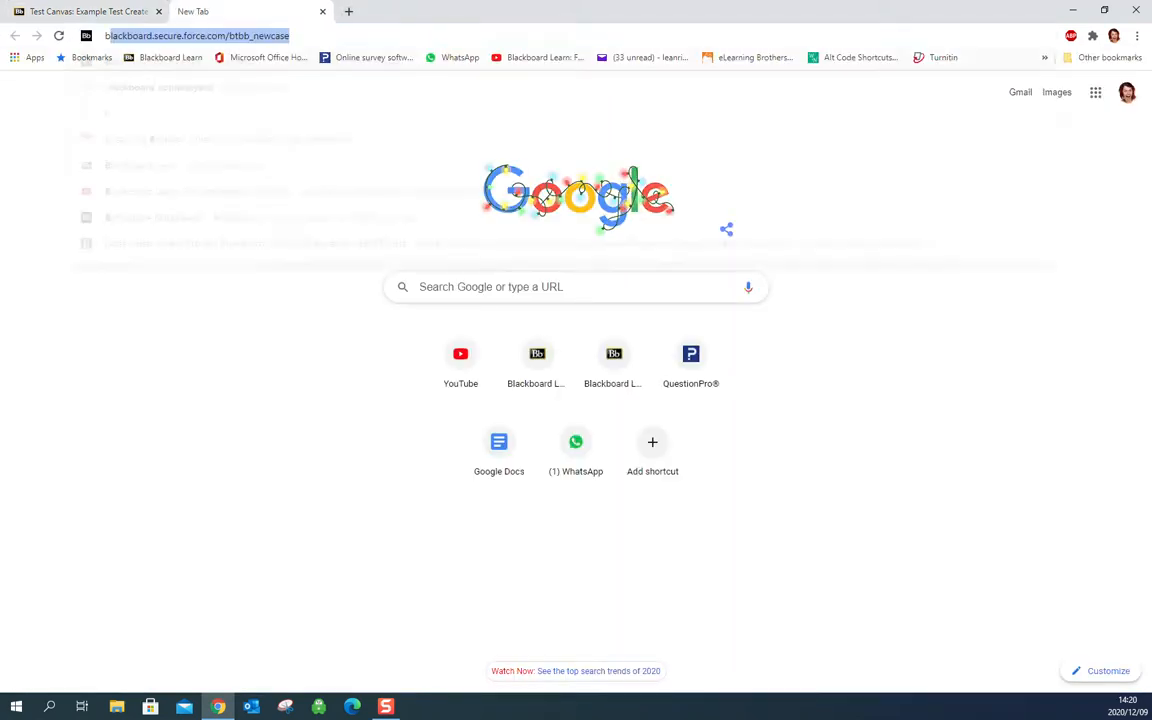
type("lackboard ")
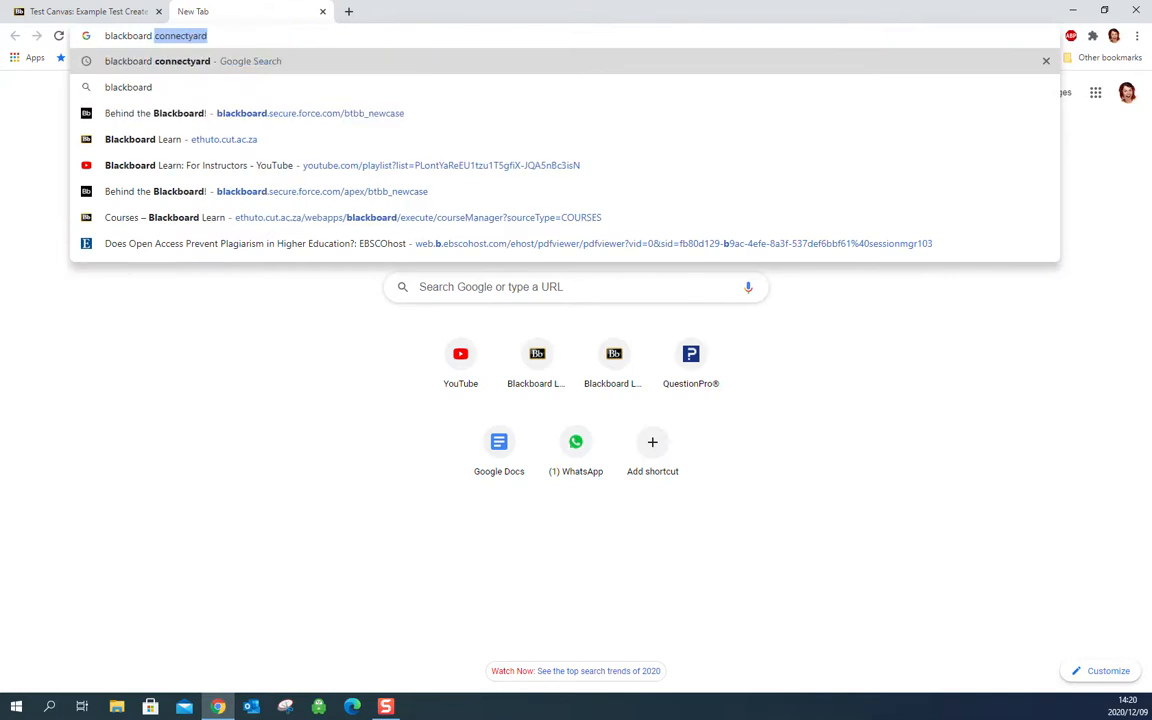
type("question types")
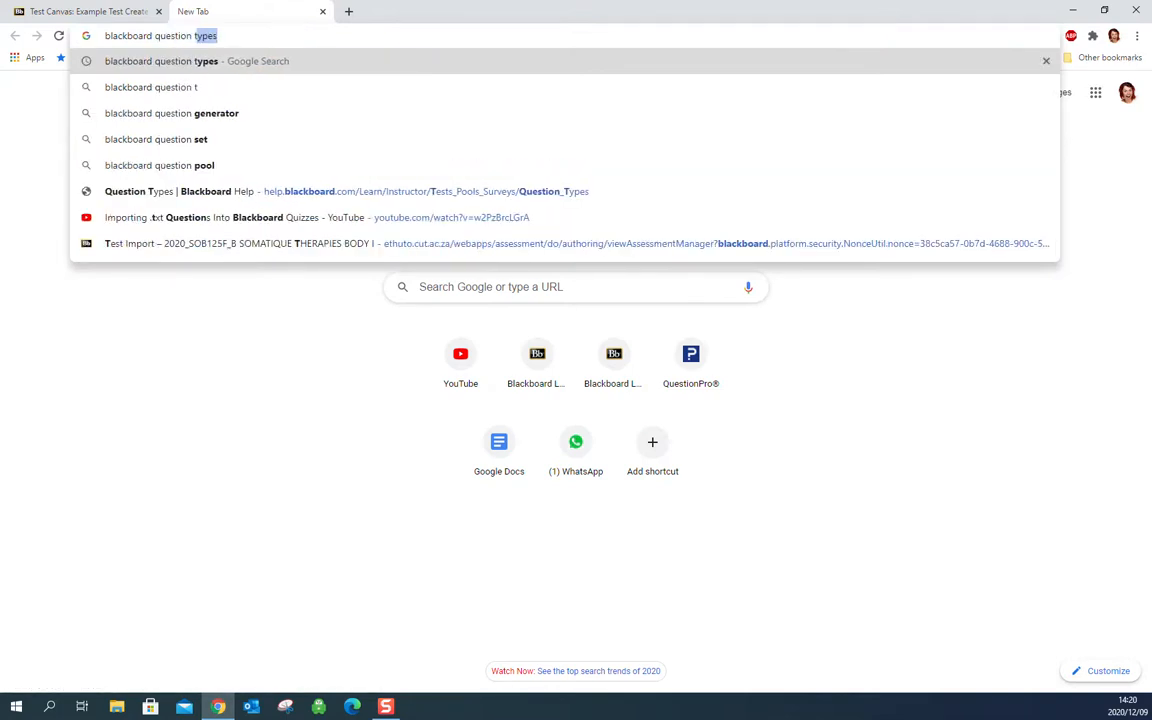
key("Return")
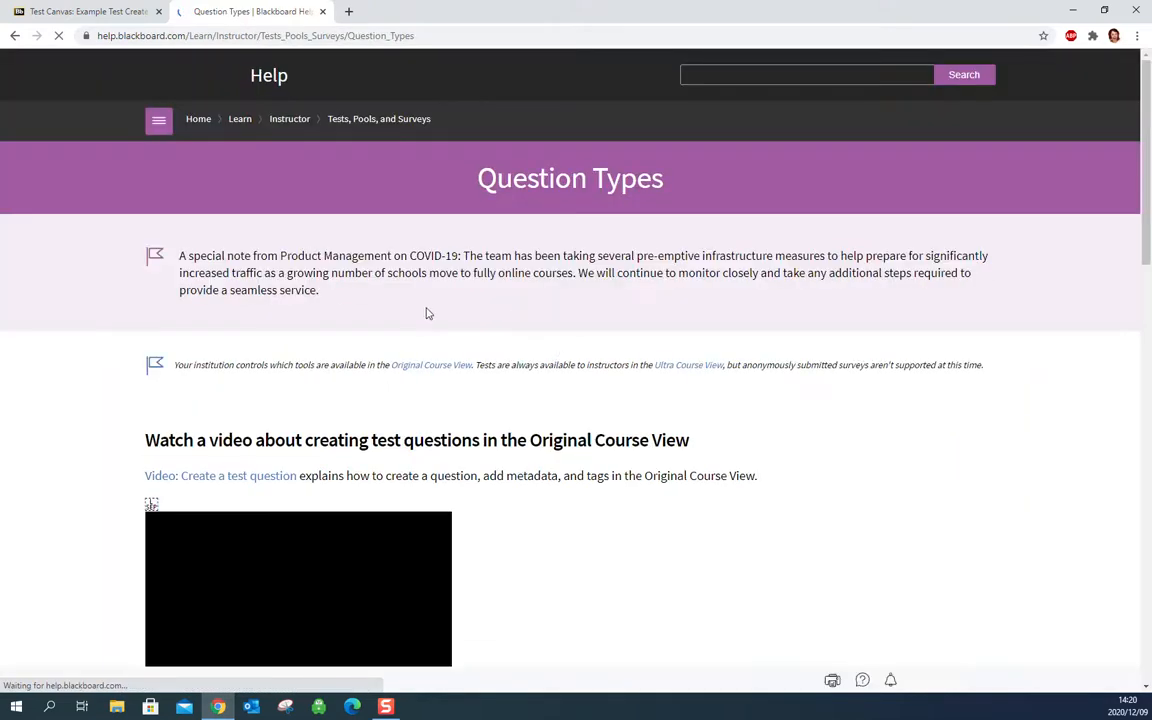
Look through the question types on the help page, view the Hot Spot Questions article and close the help tab.
left_click_drag(1149, 151, 1150, 478)
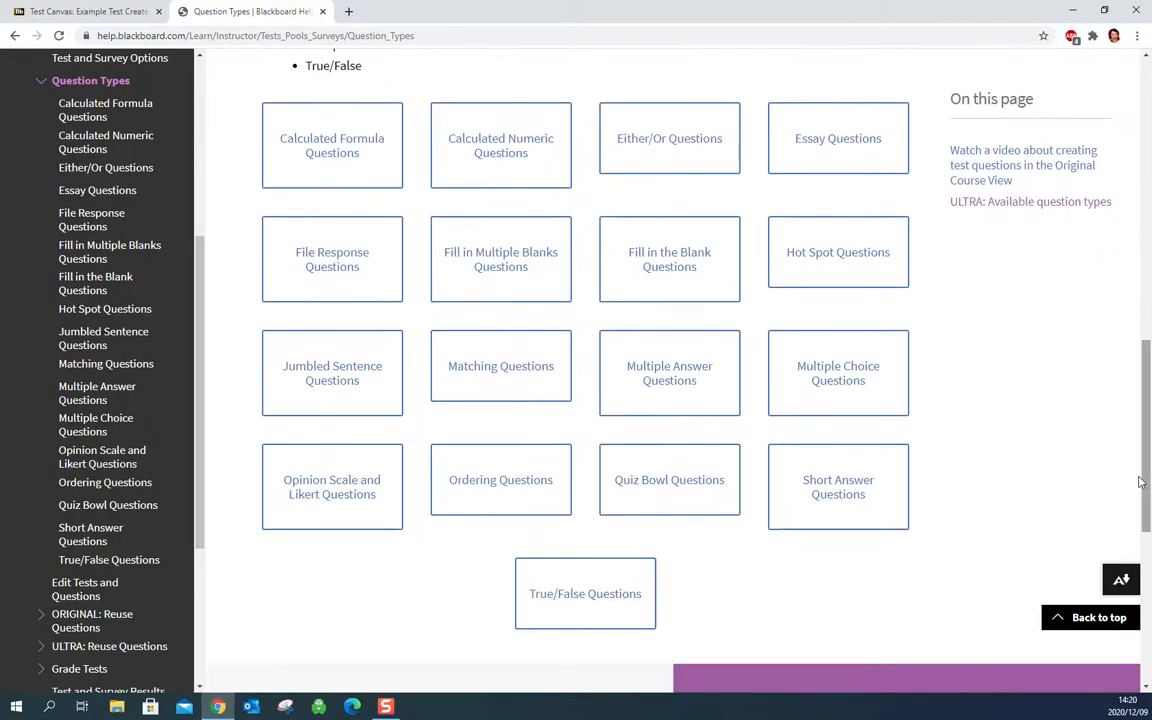
left_click(826, 261)
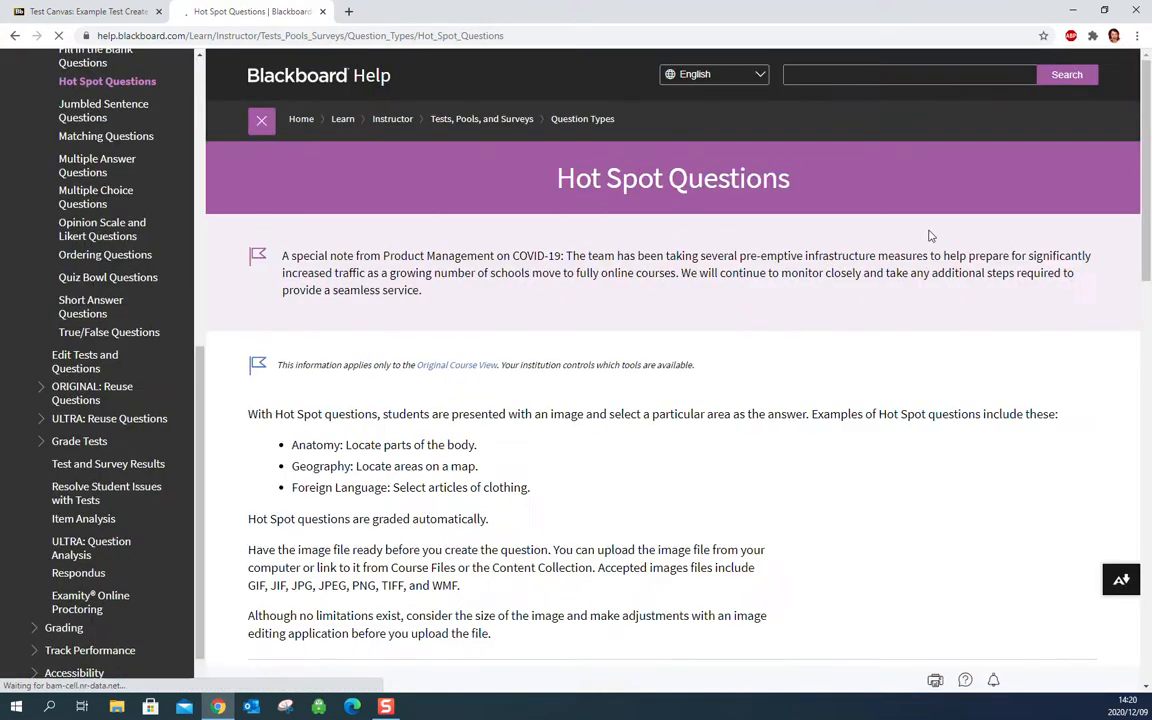
left_click_drag(1148, 201, 1150, 70)
left_click(322, 11)
Create a Multiple Choice question in the test and enter its question text, leaving the question title empty.
left_click(209, 287)
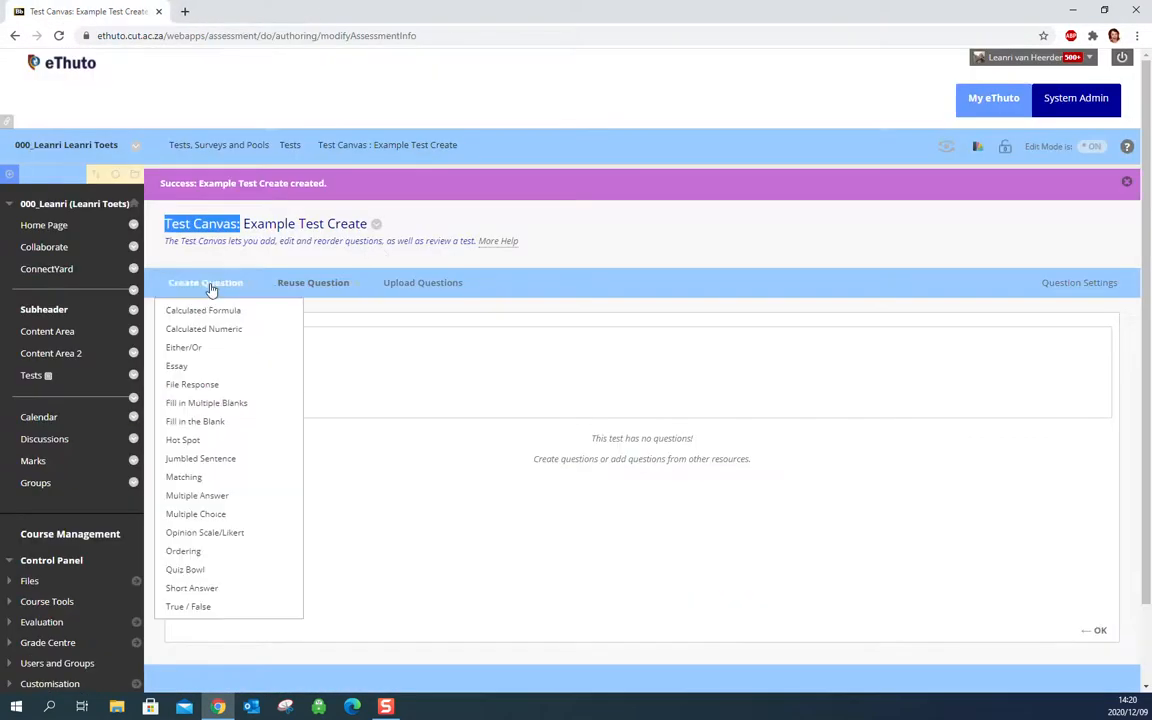
left_click(197, 514)
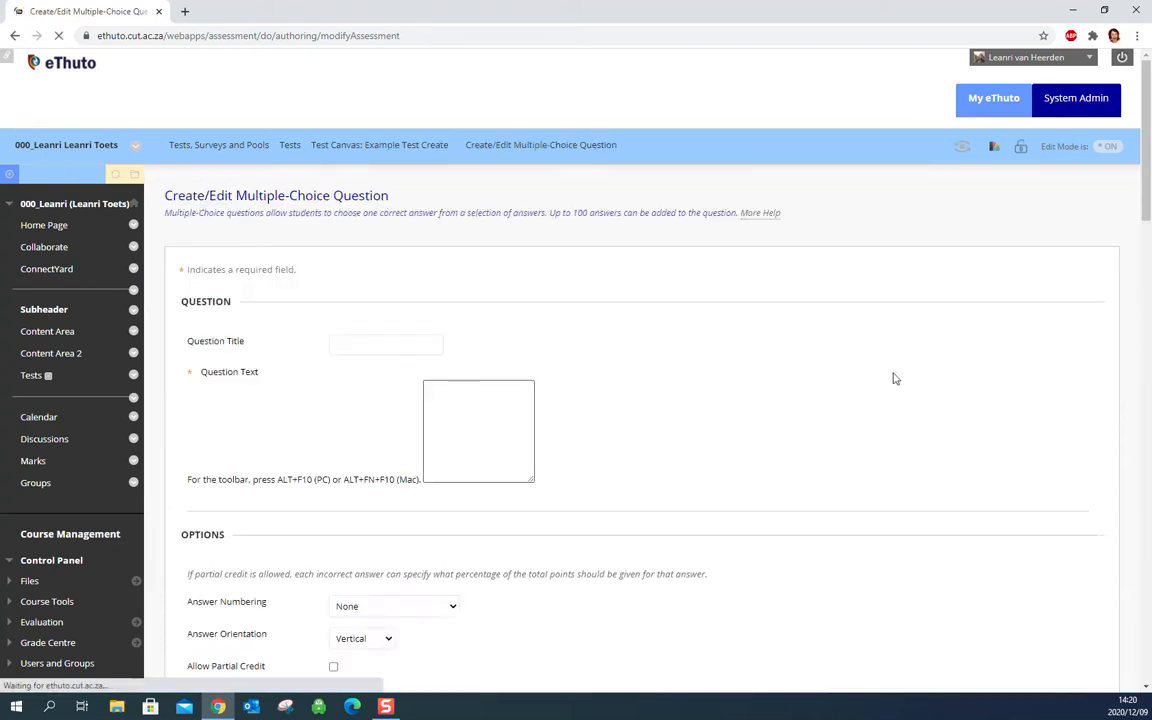
left_click_drag(1149, 138, 1149, 194)
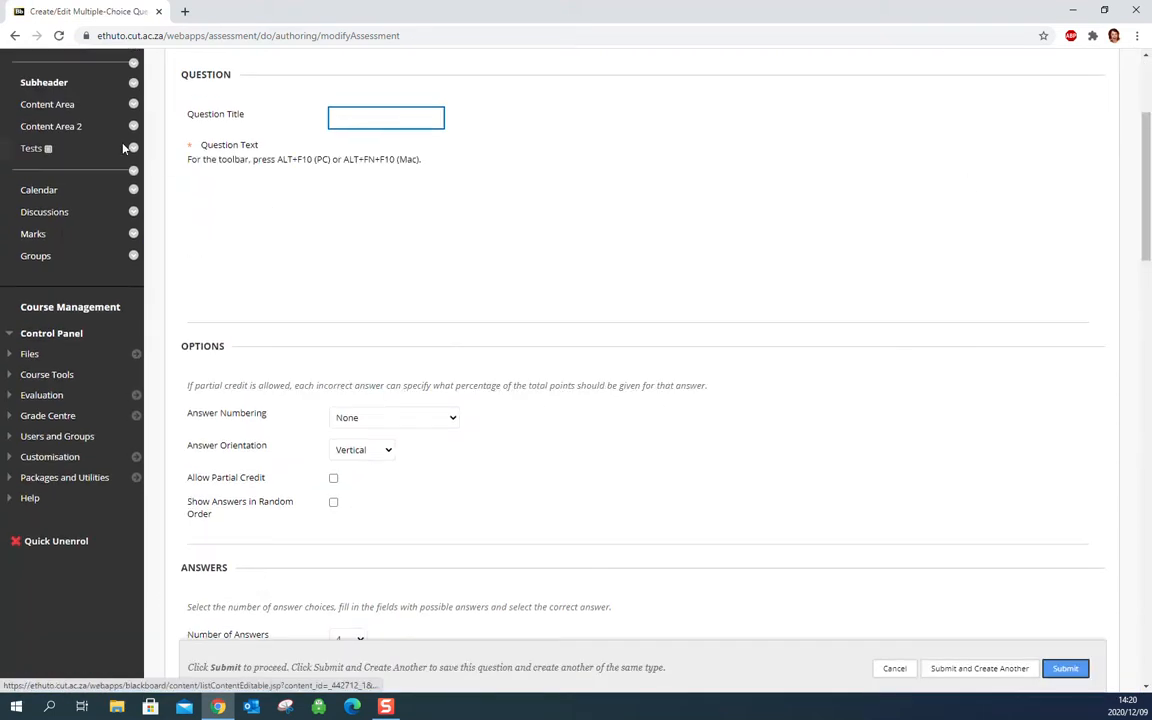
left_click(211, 116)
left_click(197, 116)
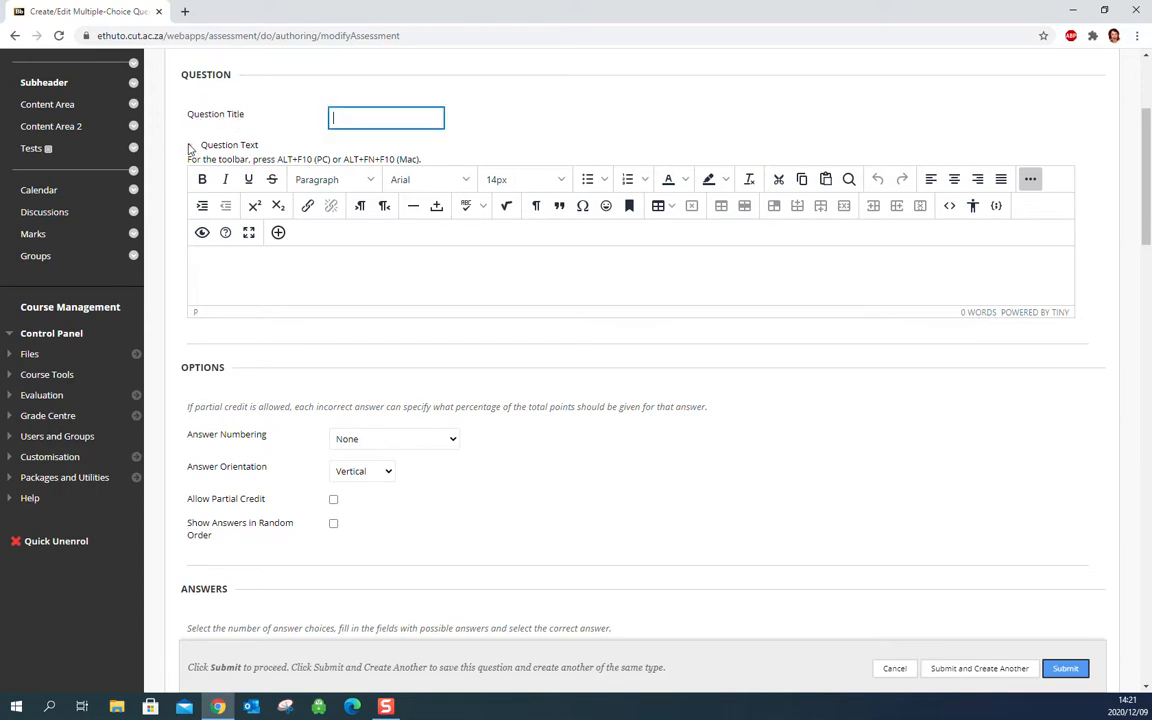
left_click(231, 273)
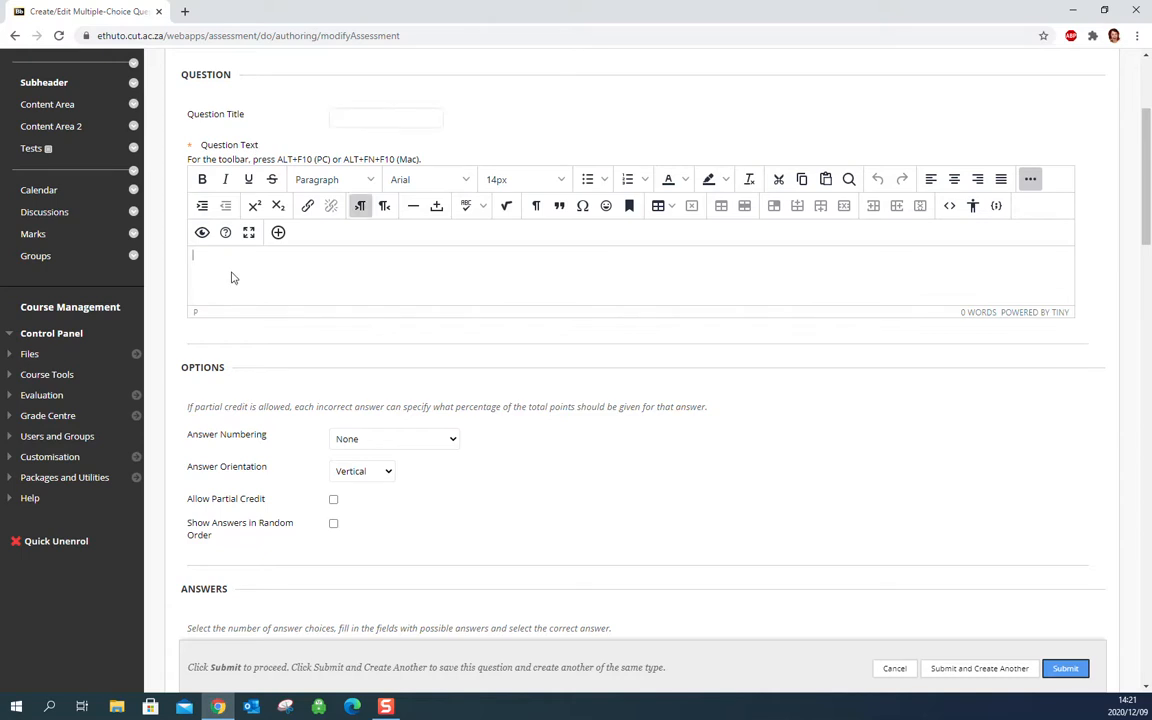
type("Choose one")
Set the question's answer numbering to Uppercase Letters (A, B, C) and its answer orientation to Horizontal.
scroll(768, 242, "down", 4)
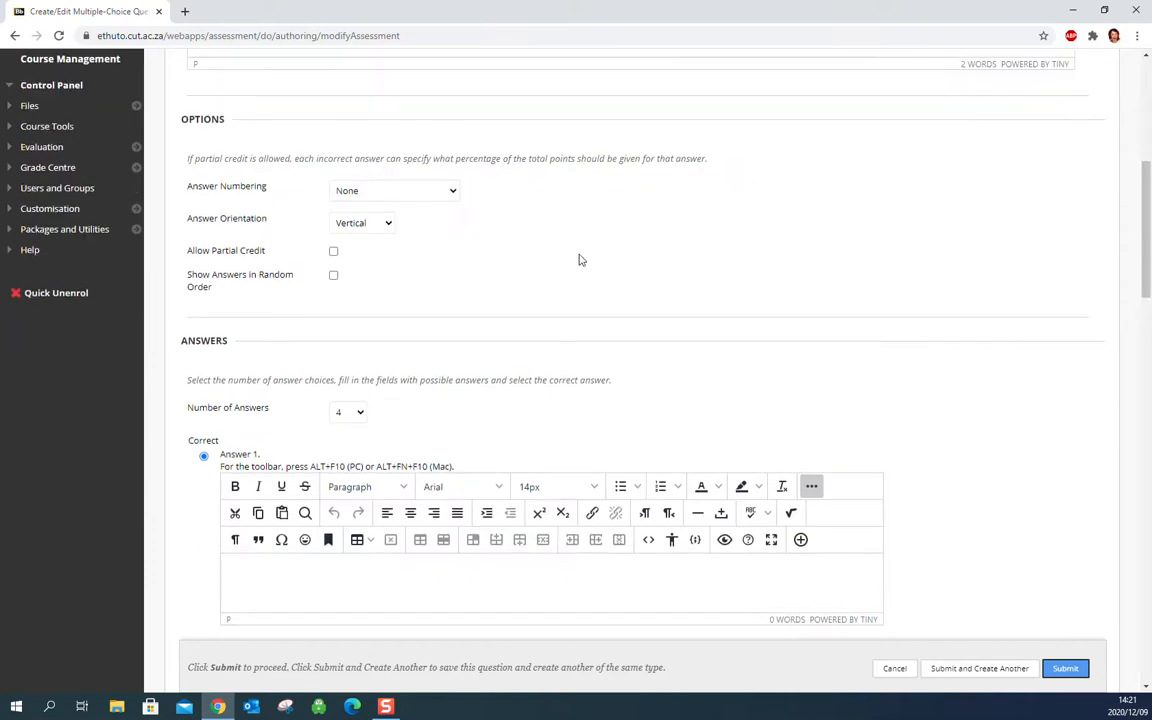
left_click(404, 193)
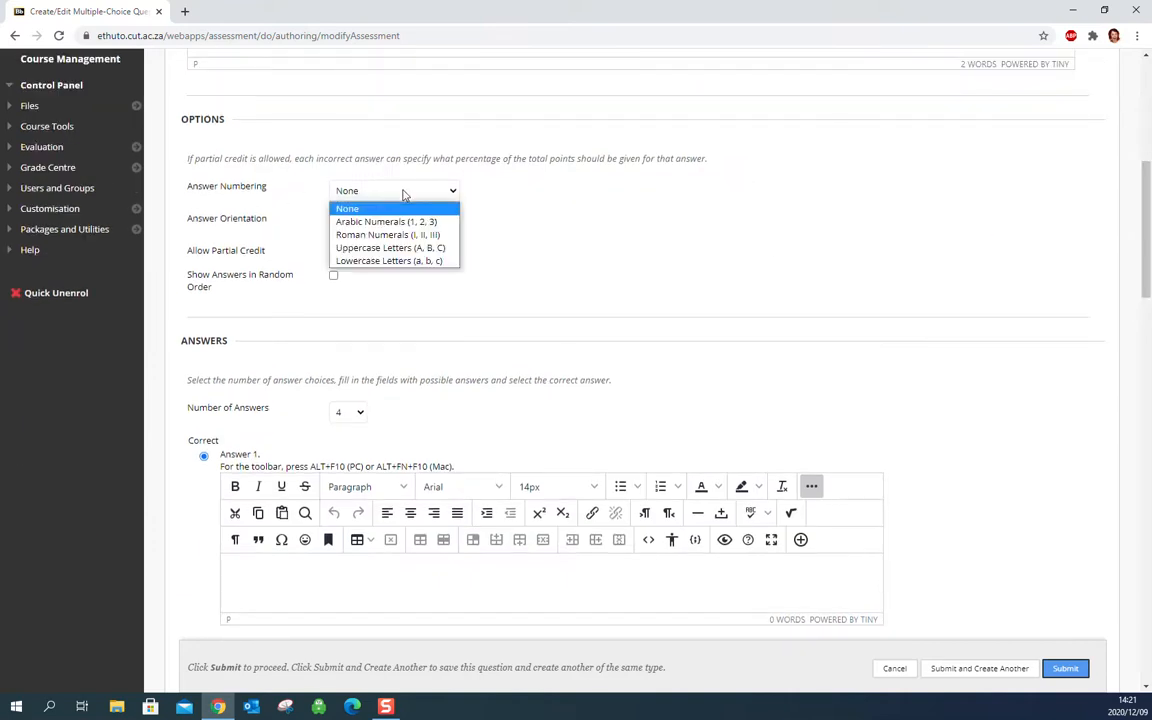
left_click(408, 248)
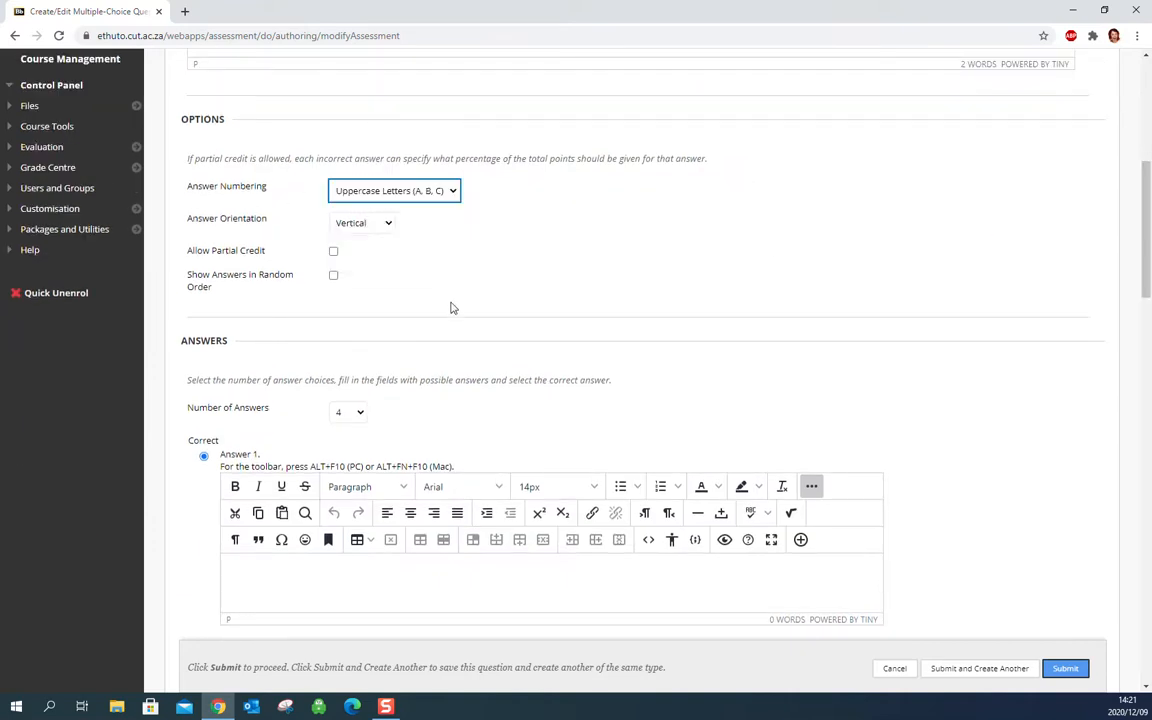
left_click(370, 224)
left_click(366, 254)
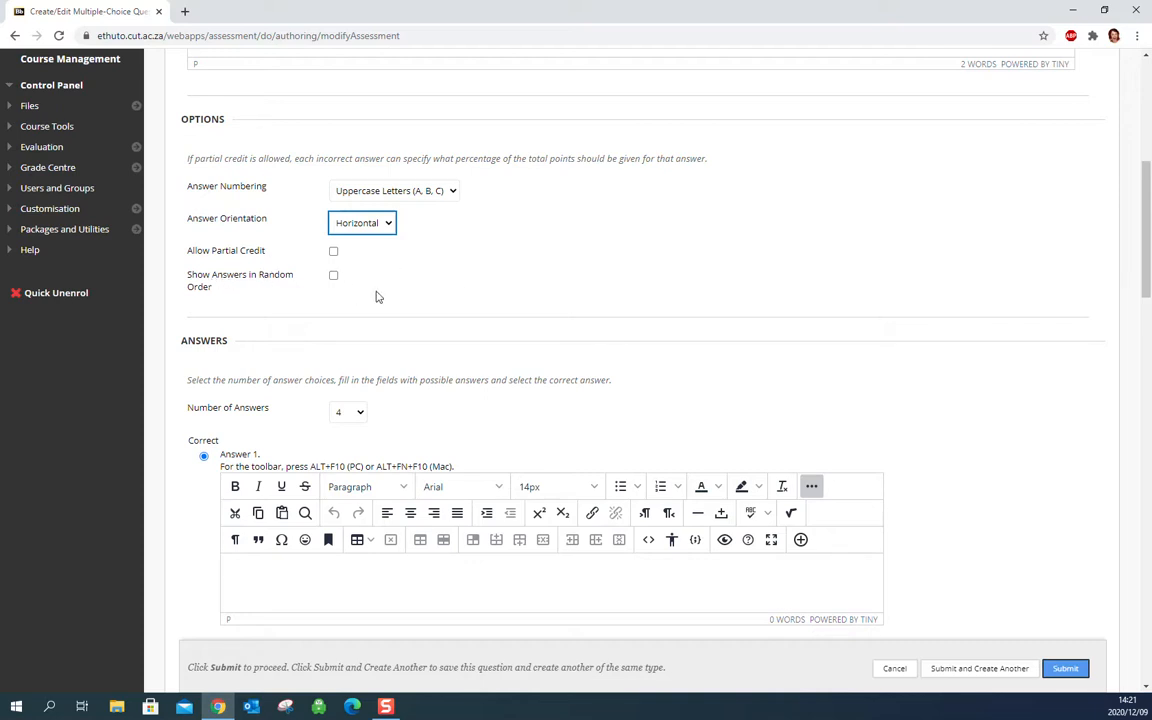
Mark Answer 3 as the question's correct answer, keeping the number of answers at 4.
mouse_move(1150, 253)
left_mouse_down()
mouse_move(1150, 424)
mouse_move(1150, 255)
left_mouse_up()
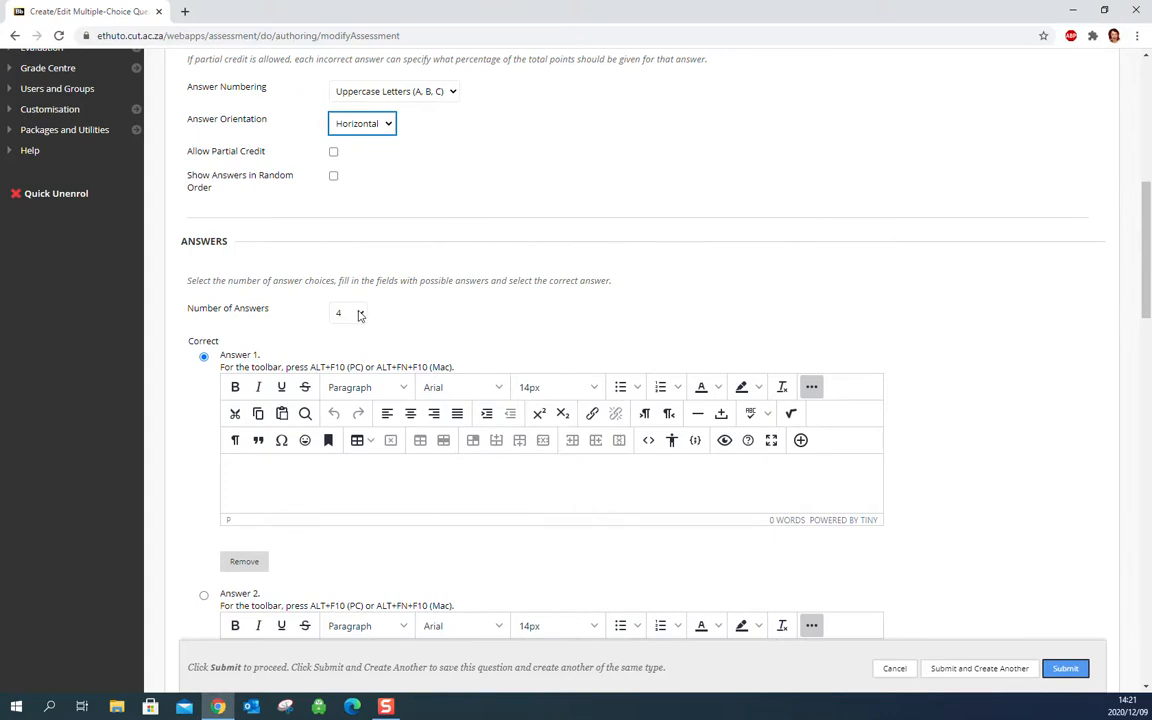
left_click_drag(1148, 193, 1150, 258)
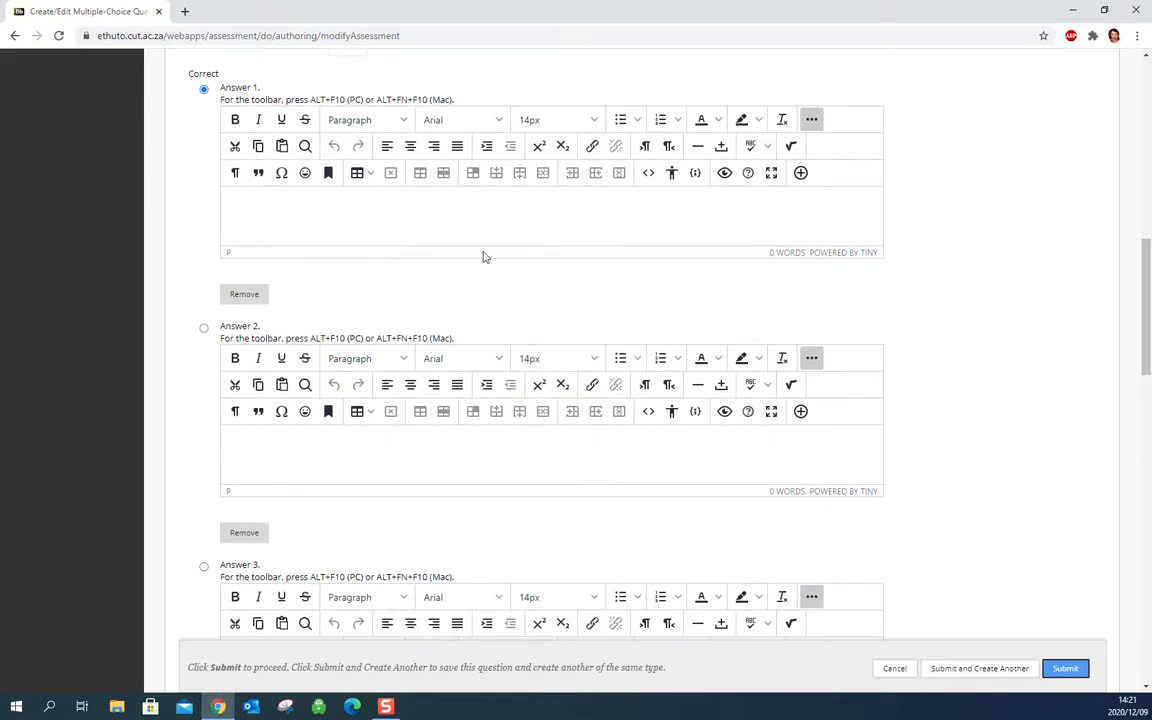
left_click(203, 329)
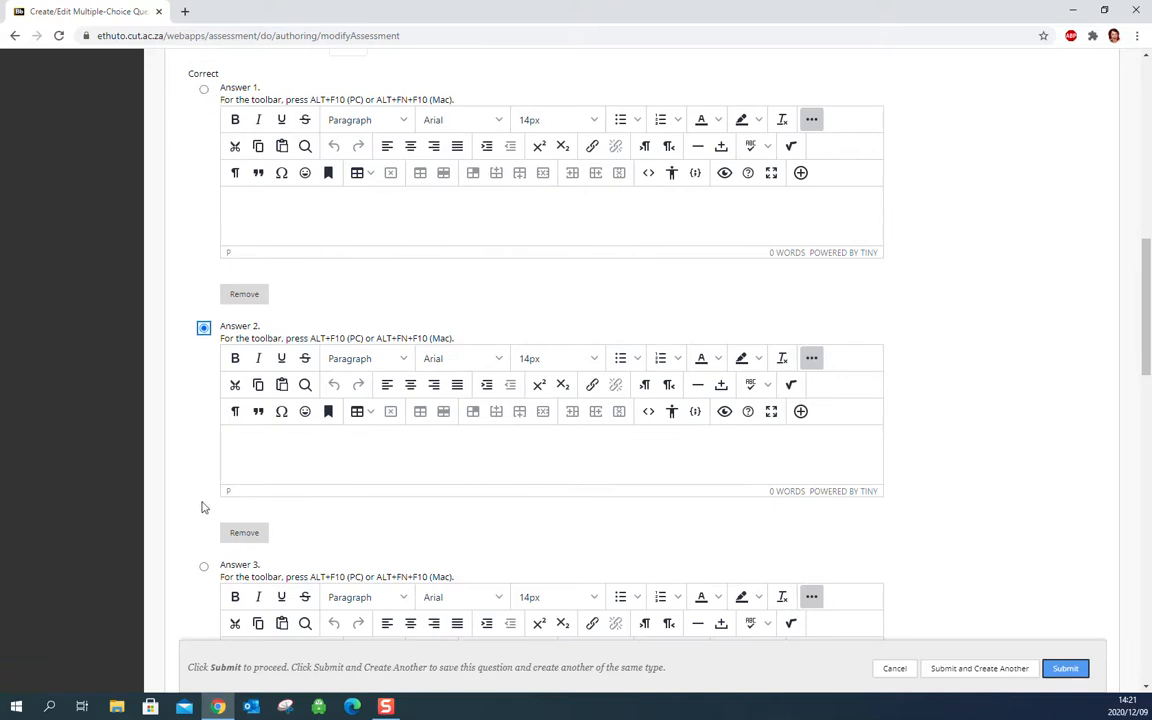
left_click(204, 567)
Enter the answer texts "Incorrect", "Incorrect 2", "Correct" and "Incorrect" for Answers 1 to 4.
left_click(267, 212)
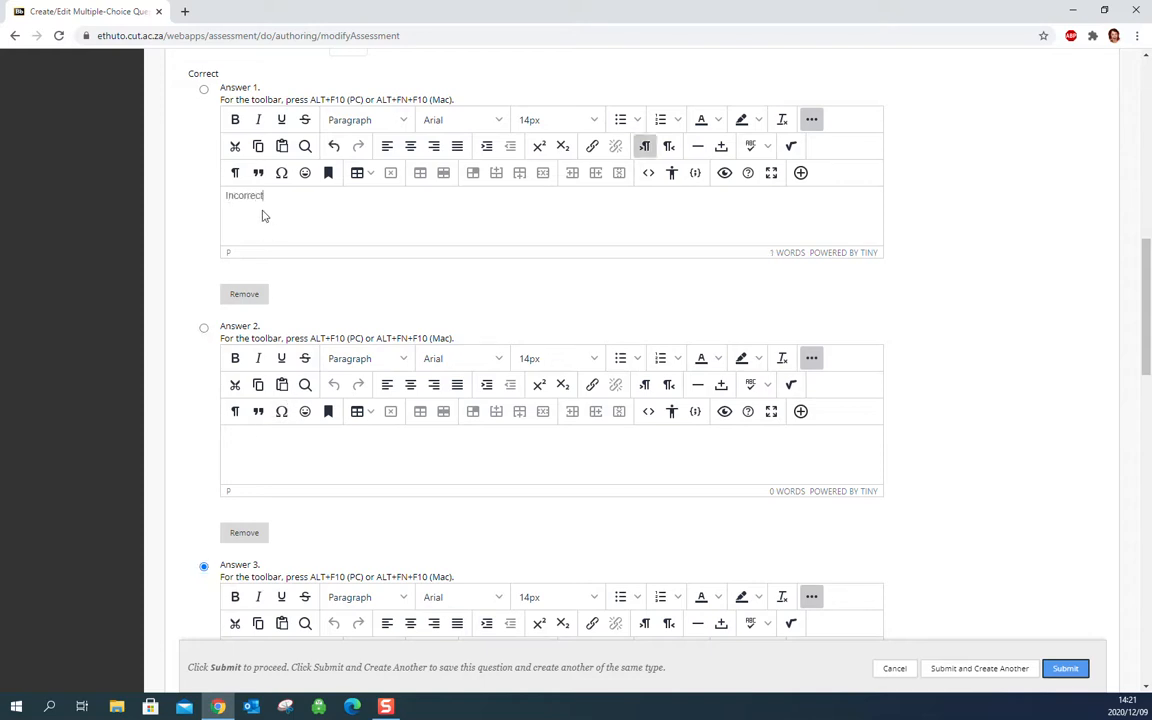
left_click(295, 459)
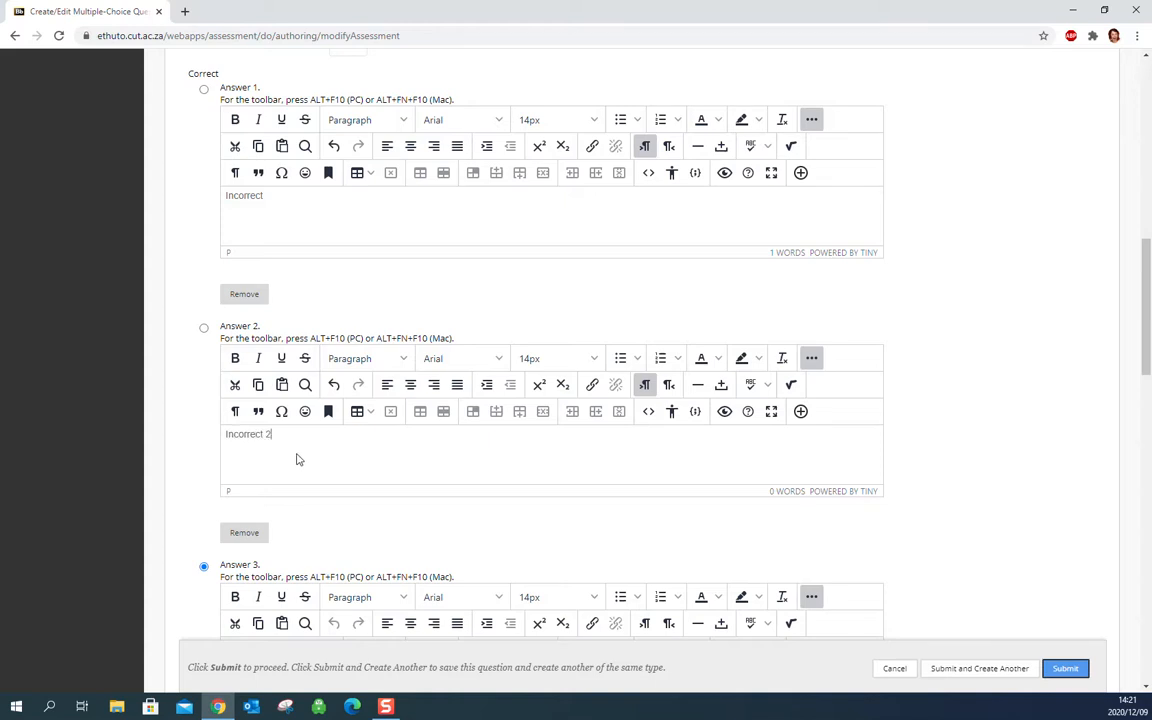
scroll(400, 430, "down", 3)
left_click(425, 371)
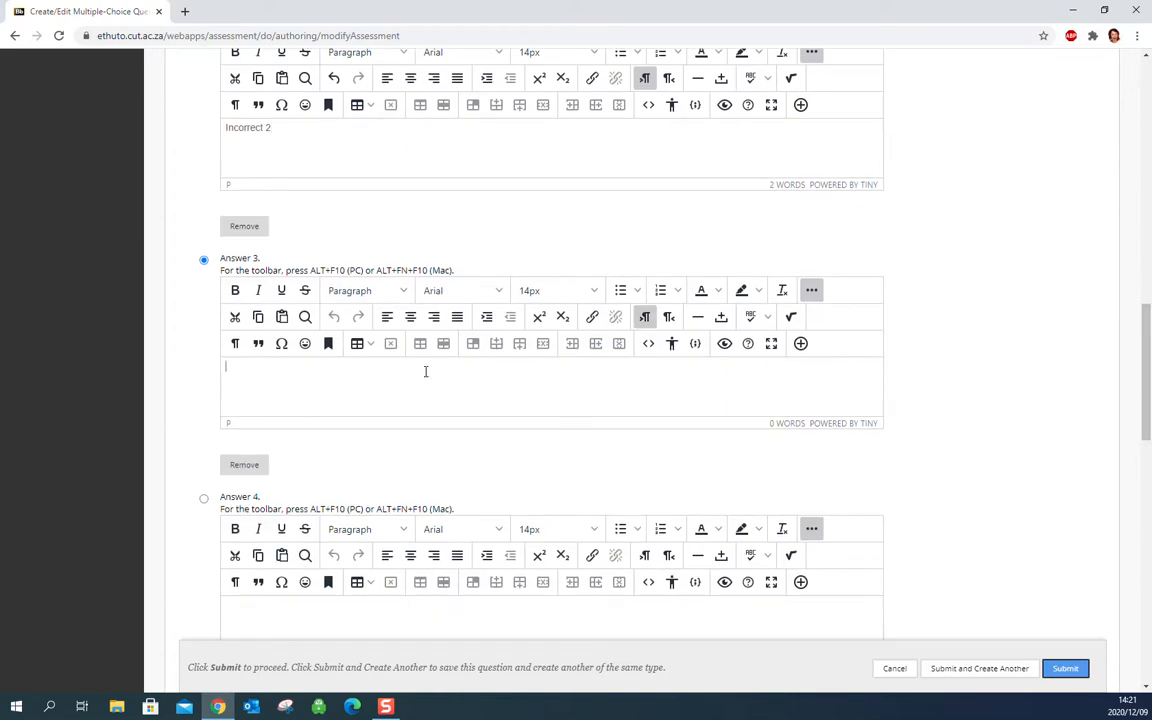
type("Correct")
left_click(272, 619)
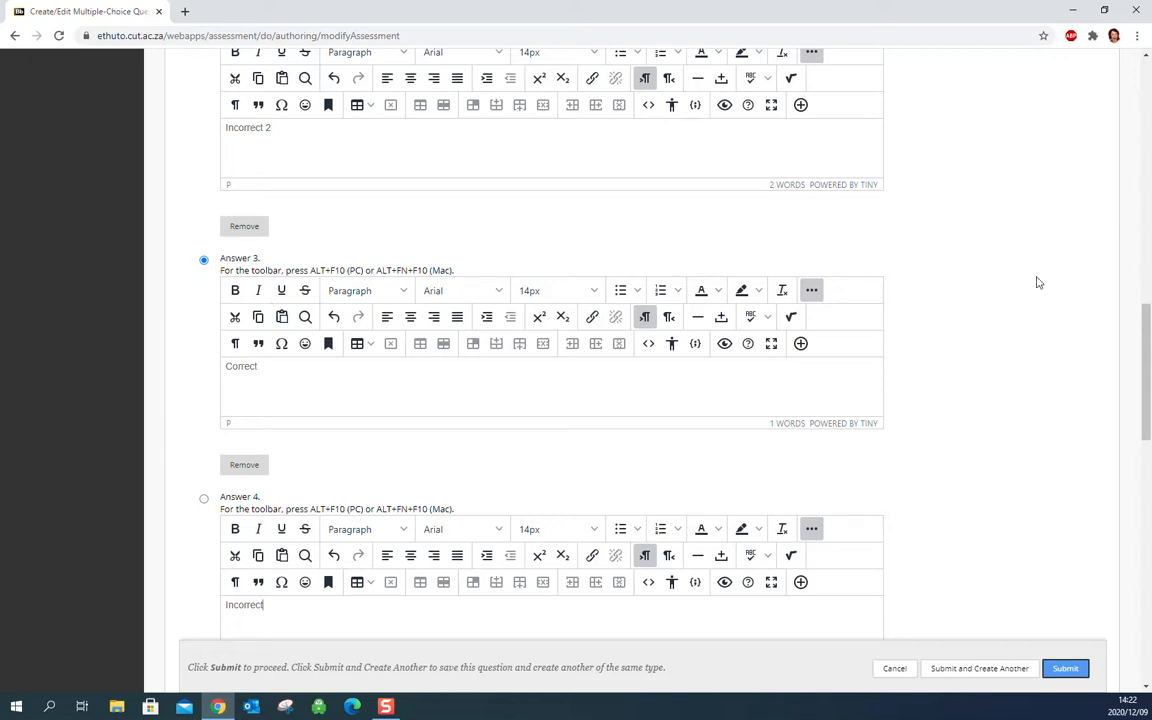
Leave the feedback, categories and instructor notes empty and submit the multiple-choice question.
left_click_drag(1146, 338, 1150, 485)
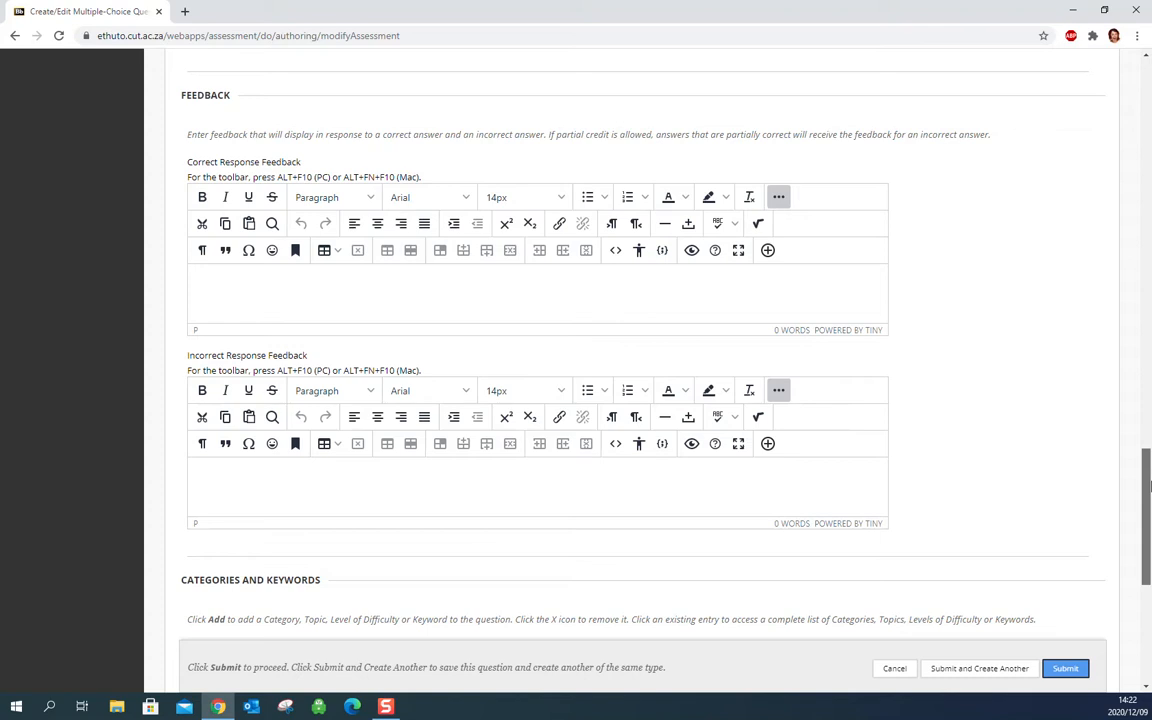
left_click(223, 290)
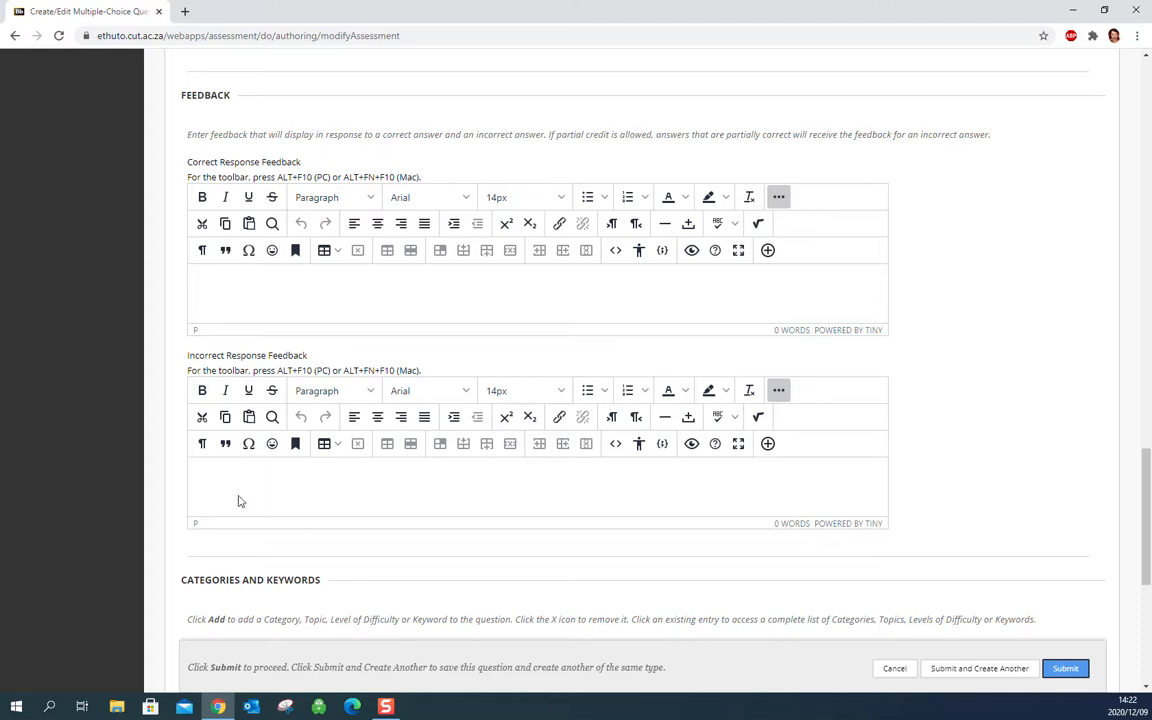
left_click_drag(1147, 491, 1148, 553)
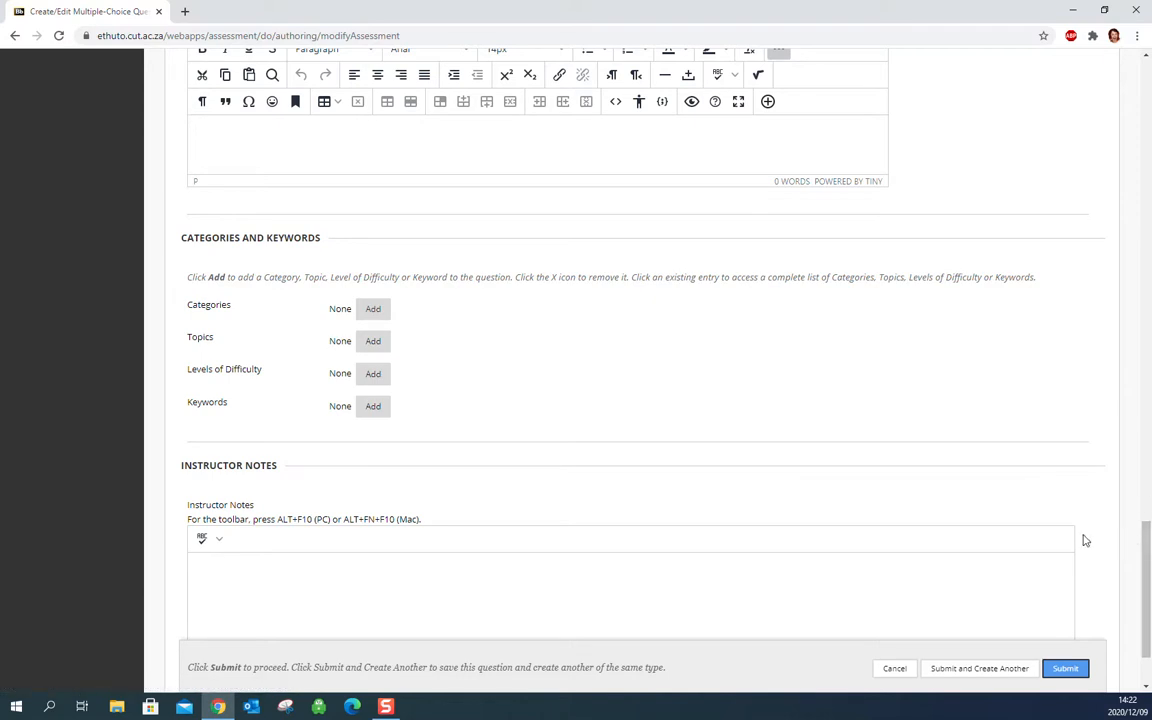
scroll(1148, 535, "down", 2)
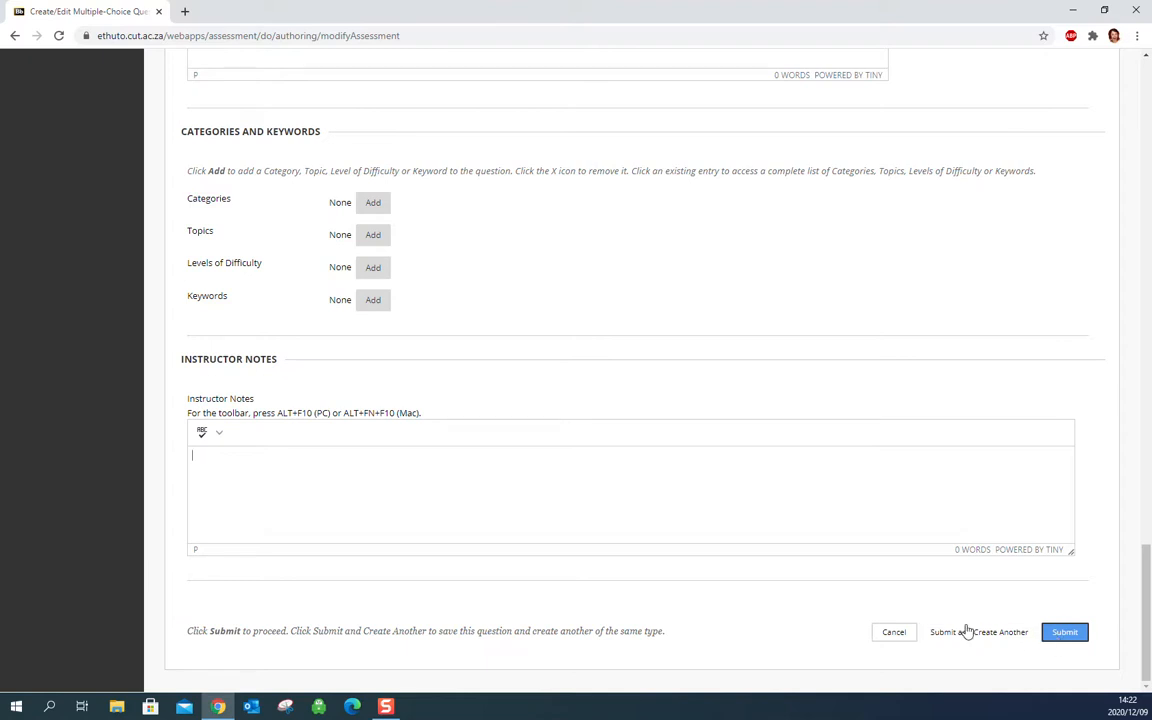
left_click(1068, 638)
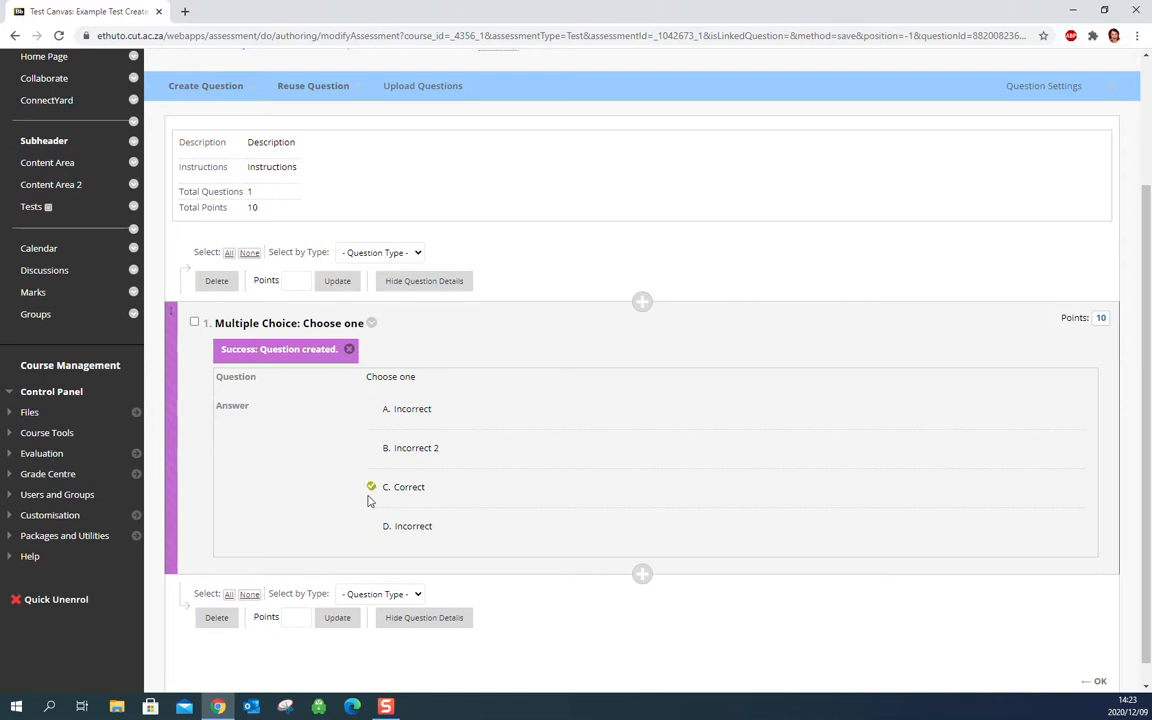
Set the multiple-choice question's points to 1 and show the question types available for adding another question below it.
left_click(1100, 322)
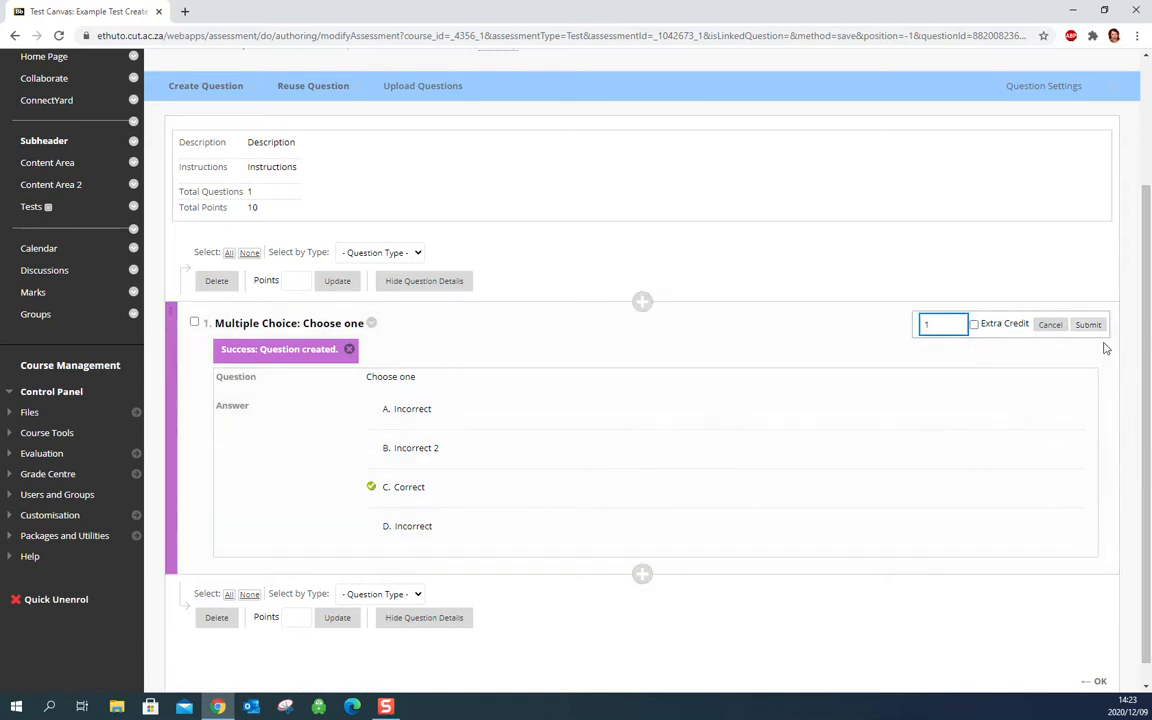
left_click(1094, 327)
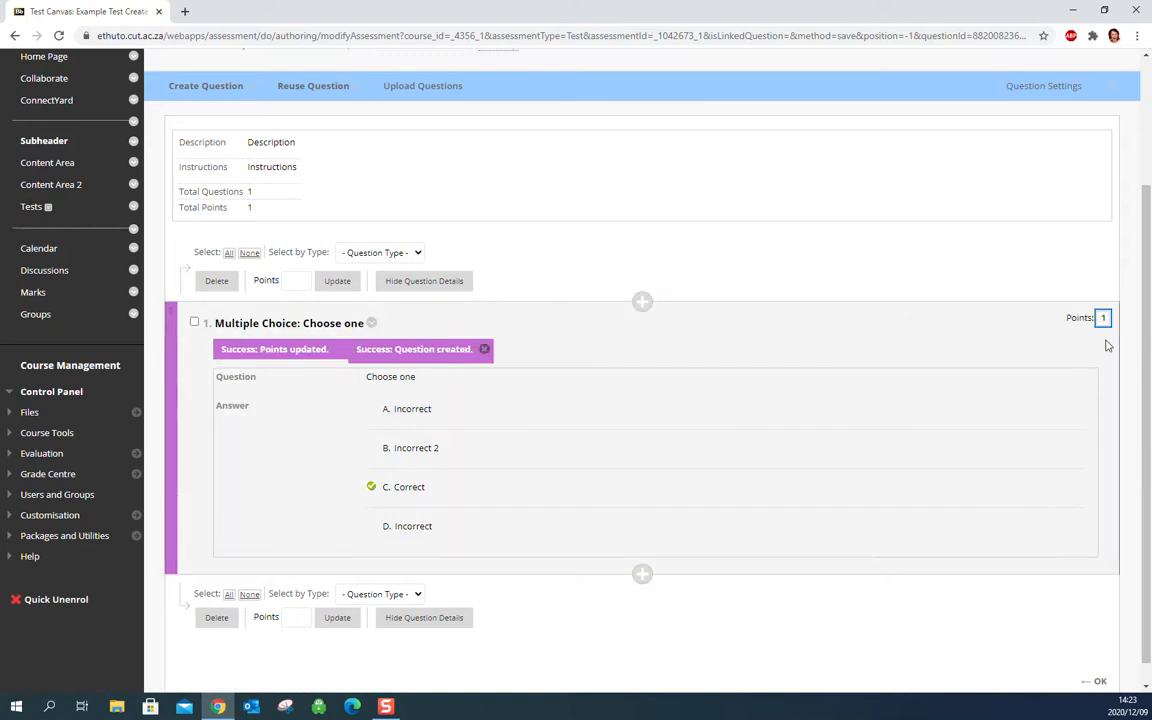
left_click_drag(1147, 302, 1147, 335)
mouse_move(1057, 406)
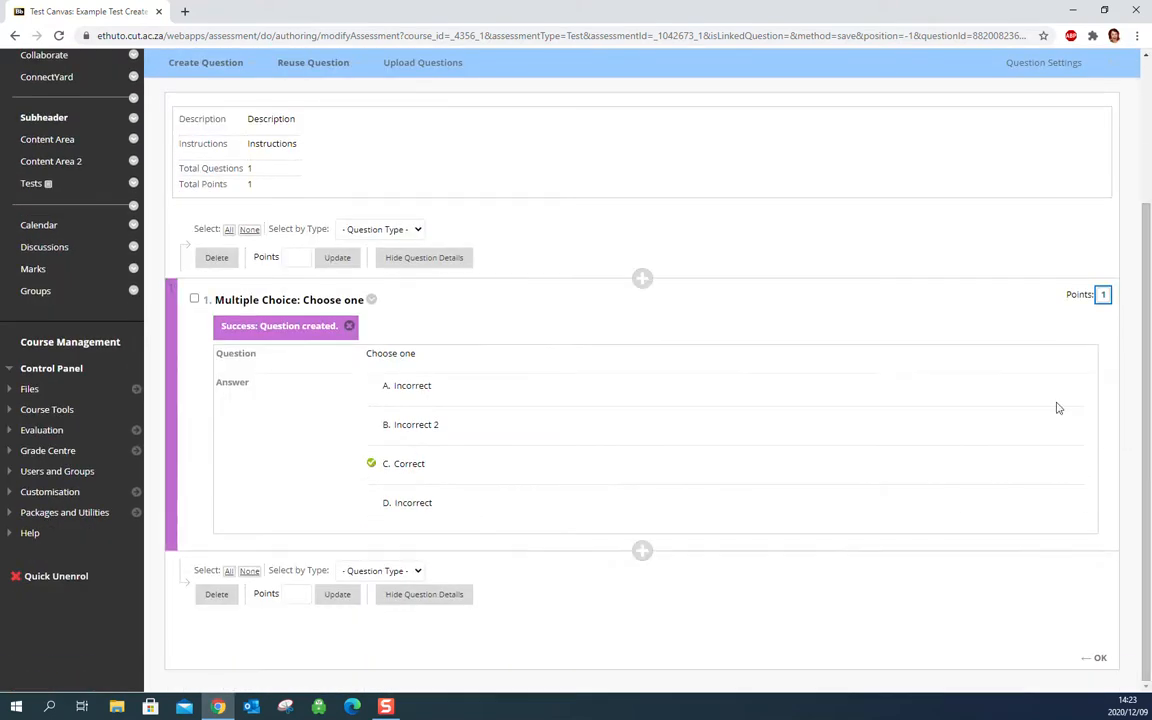
left_click(642, 556)
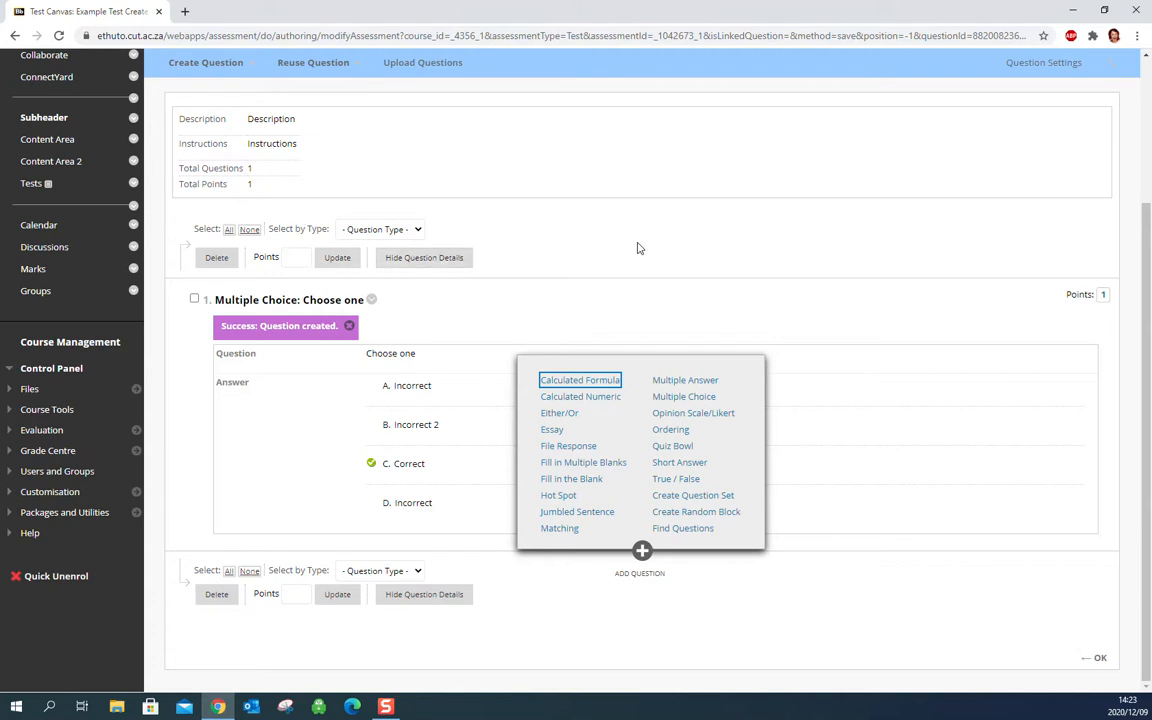
Finish editing the test's questions and add the existing test Example Test Create to the Tests content area.
left_click(1099, 660)
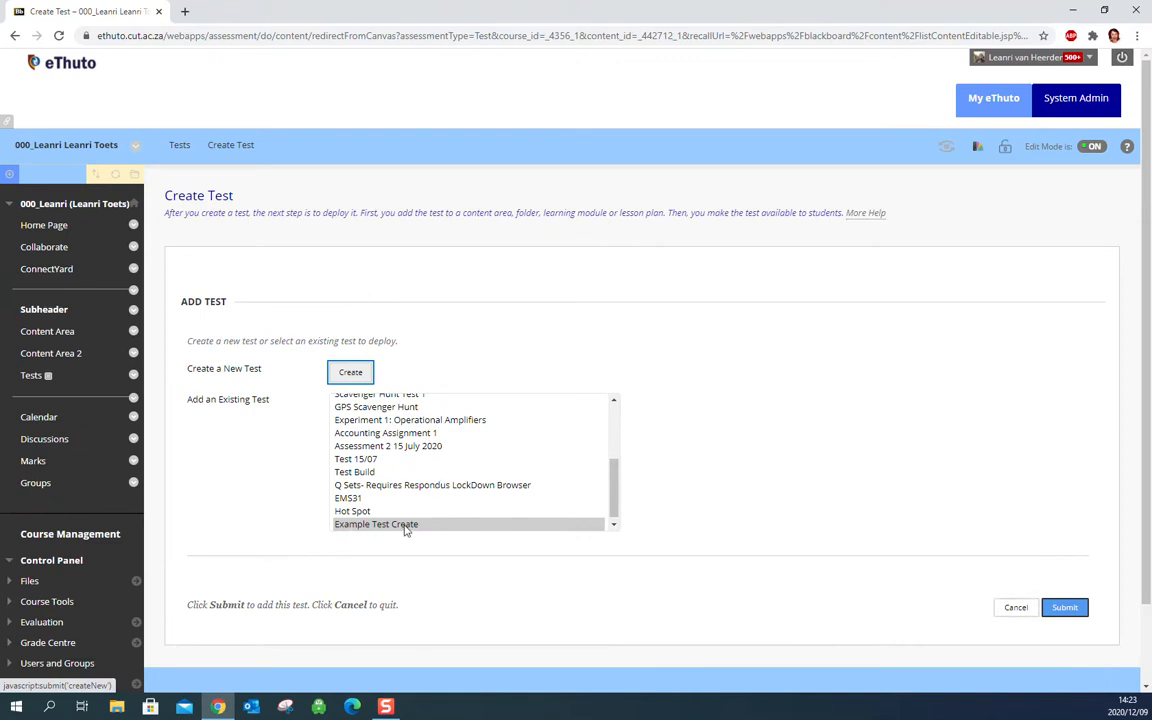
left_click(1072, 608)
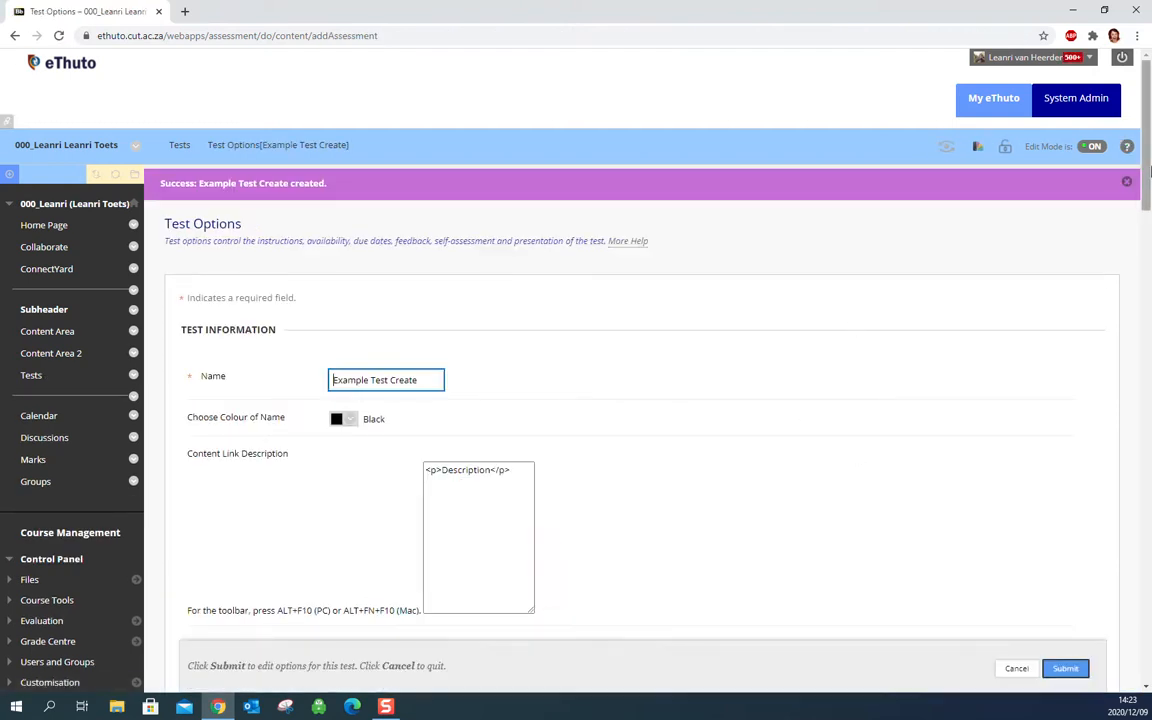
scroll(1150, 118, "down", 2)
mouse_move(1150, 118)
left_mouse_down()
mouse_move(1150, 141)
mouse_move(1149, 108)
left_mouse_up()
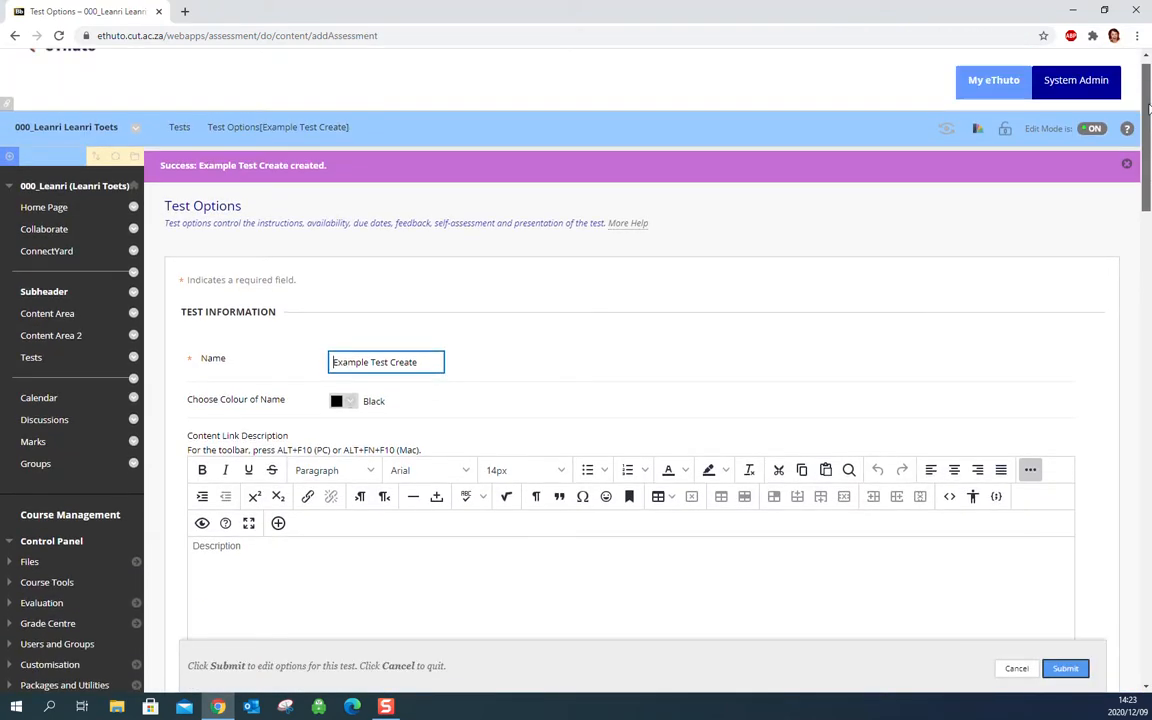